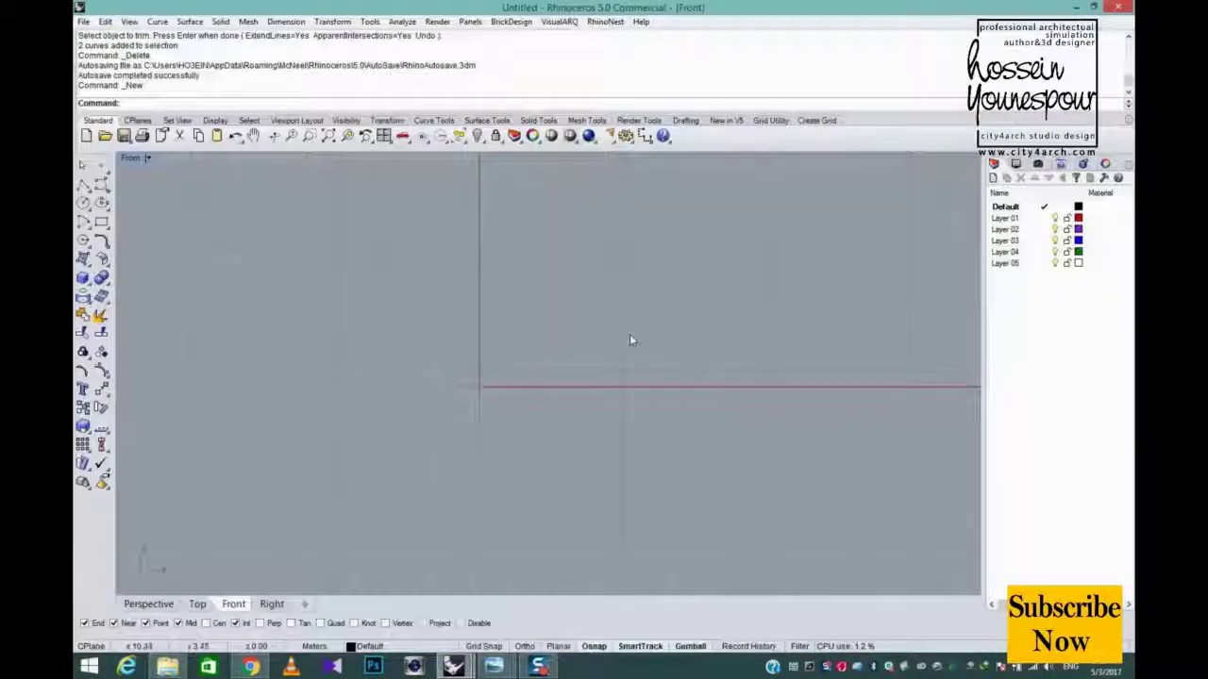
# Step: Draw an open C-shaped polyline in the Front view, with two horizontal arms joined by a vertical side about 8.8 m long
pyautogui.click(83, 185)
pyautogui.click(821, 217)
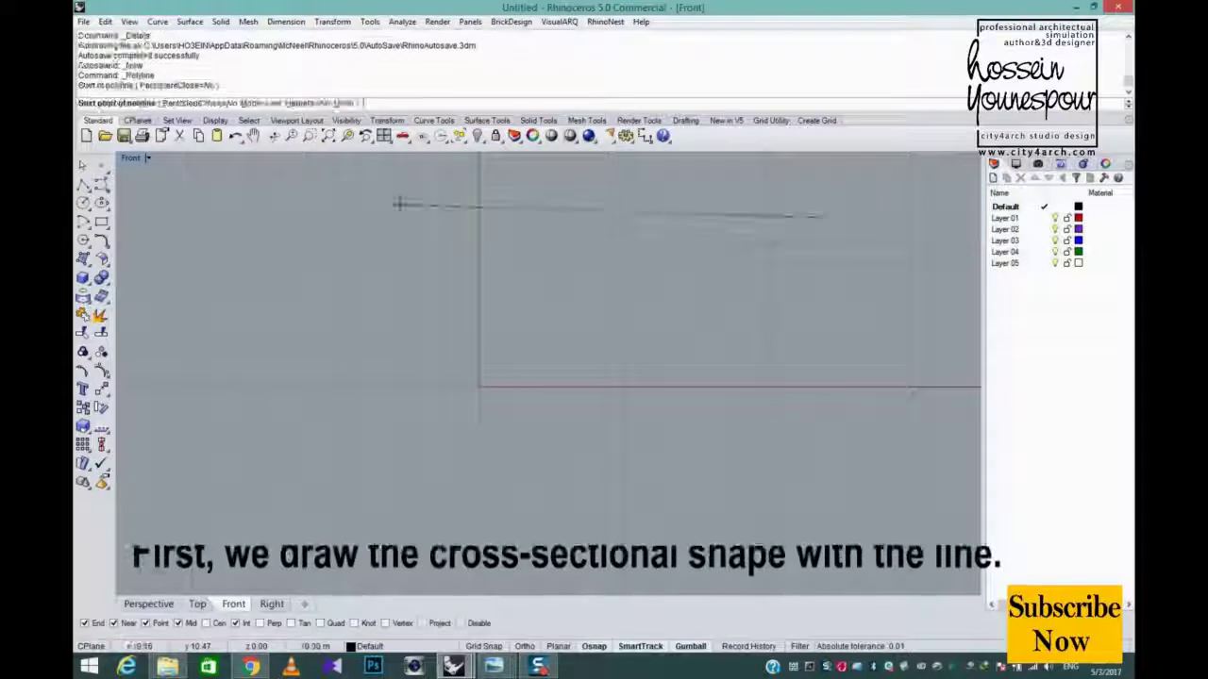
pyautogui.click(510, 217)
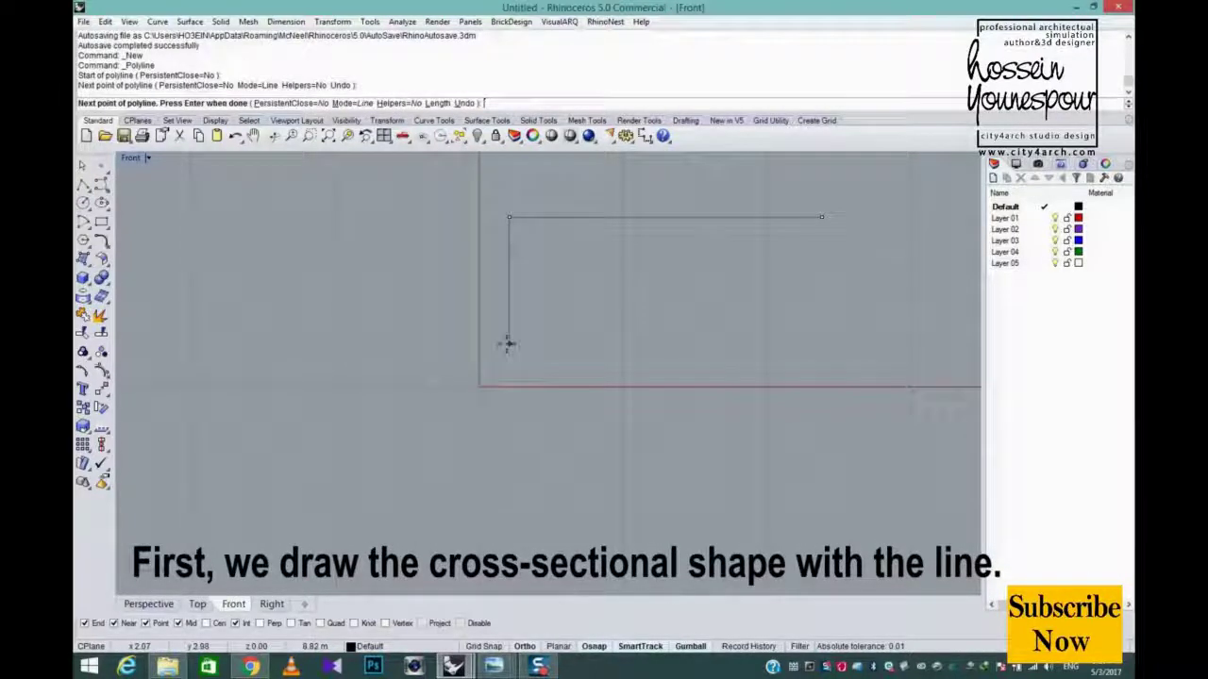
pyautogui.click(509, 344)
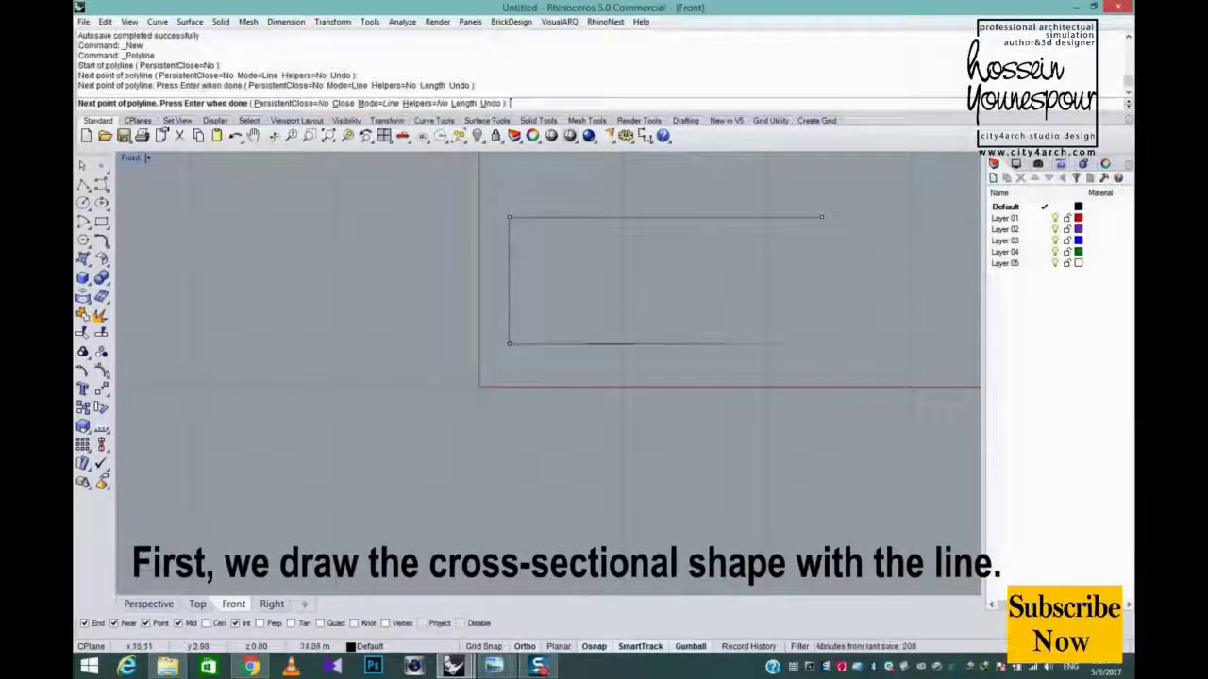
pyautogui.click(822, 343)
pyautogui.rightClick(806, 330)
pyautogui.moveTo(786, 284); pyautogui.dragTo(786, 344, button='right')
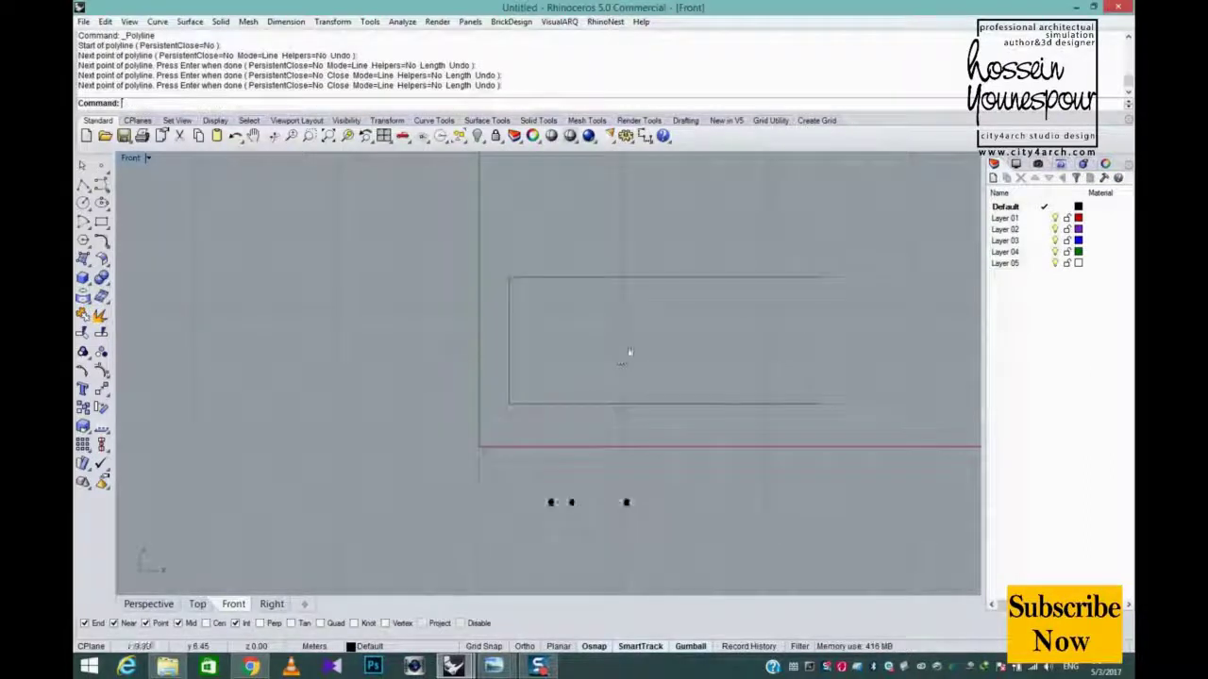
# Step: Fillet both corners of the C-shaped polyline with a radius of 4
pyautogui.click(106, 245)
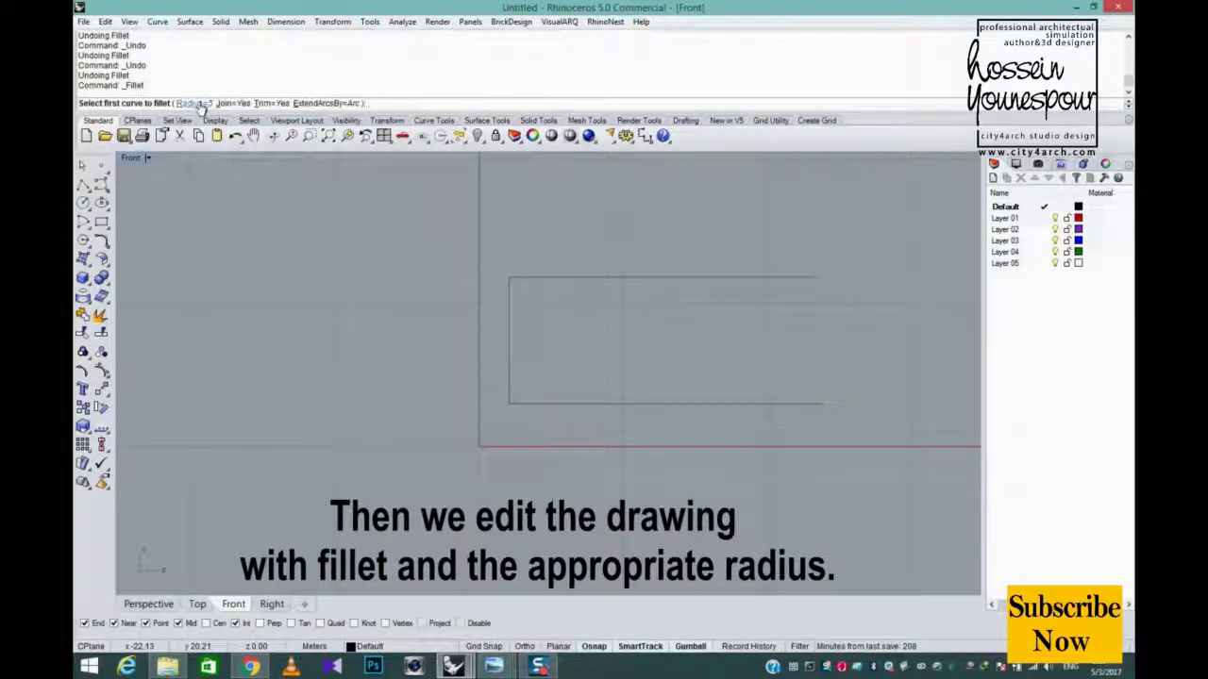
pyautogui.click(193, 103)
pyautogui.click(569, 278)
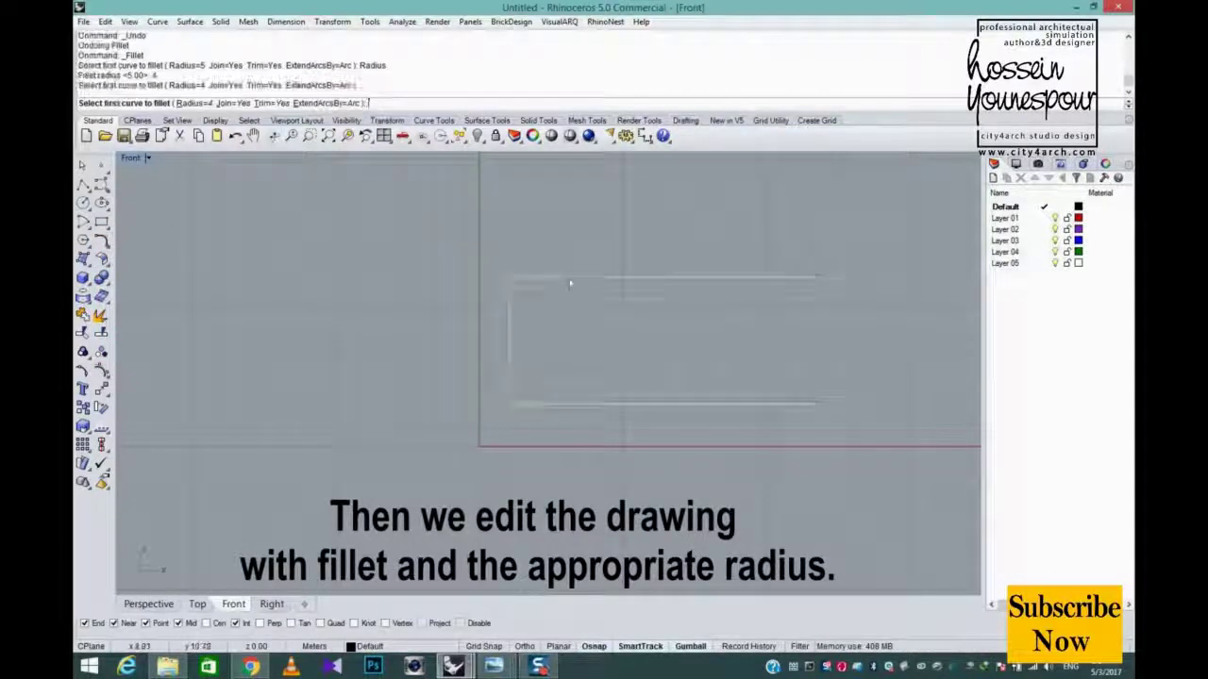
pyautogui.click(509, 332)
pyautogui.press('Return')
pyautogui.click(509, 351)
pyautogui.click(583, 404)
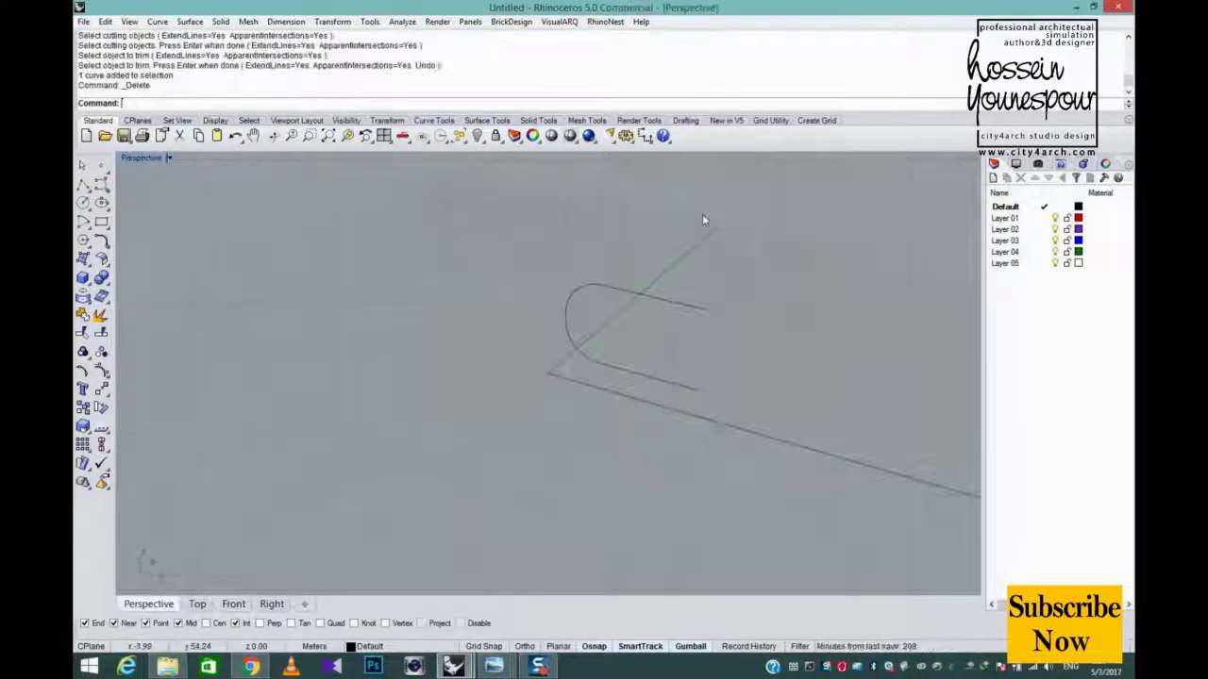
# Step: Draw a rectangle in the Perspective view starting from the open end of the profile's upper arm
pyautogui.moveTo(702, 213); pyautogui.dragTo(499, 318, button='right')
pyautogui.click(101, 222)
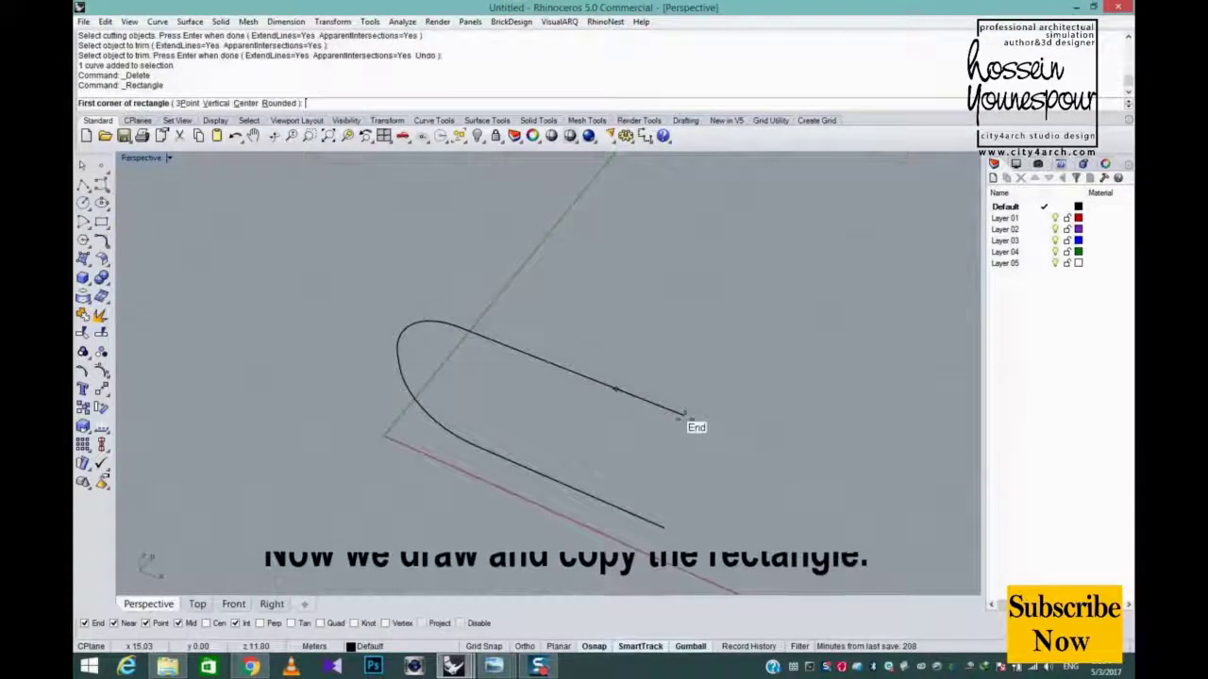
pyautogui.click(685, 413)
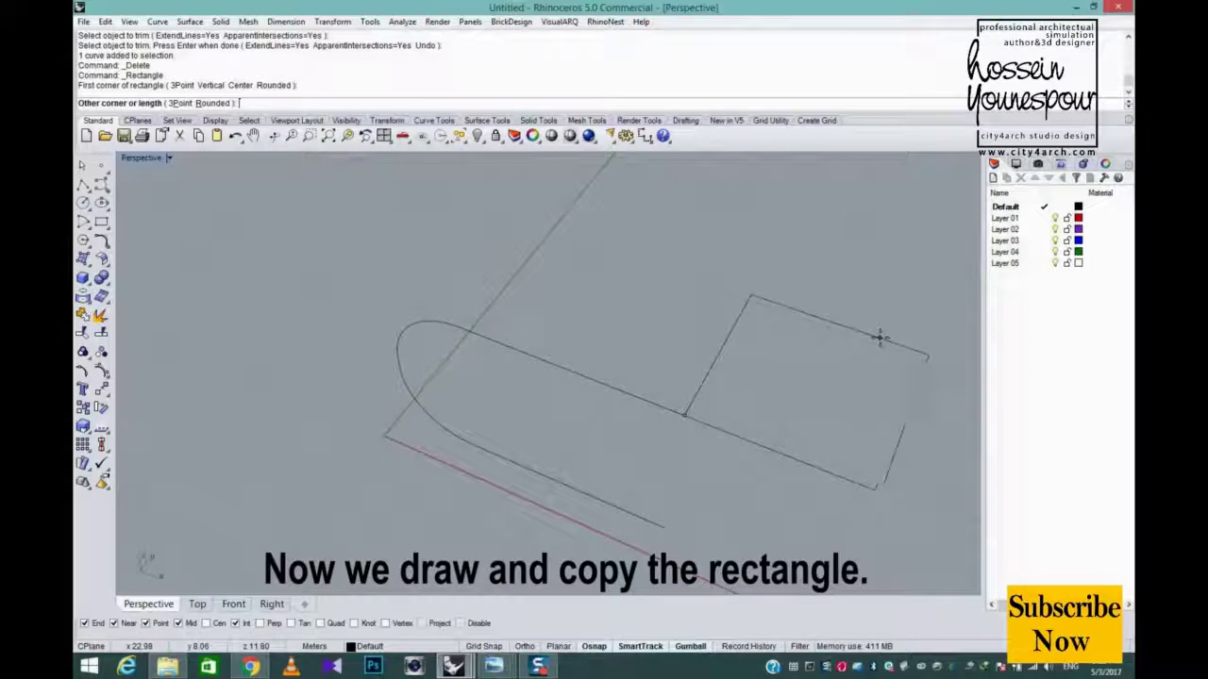
pyautogui.click(878, 338)
pyautogui.moveTo(857, 358); pyautogui.dragTo(769, 337, button='right')
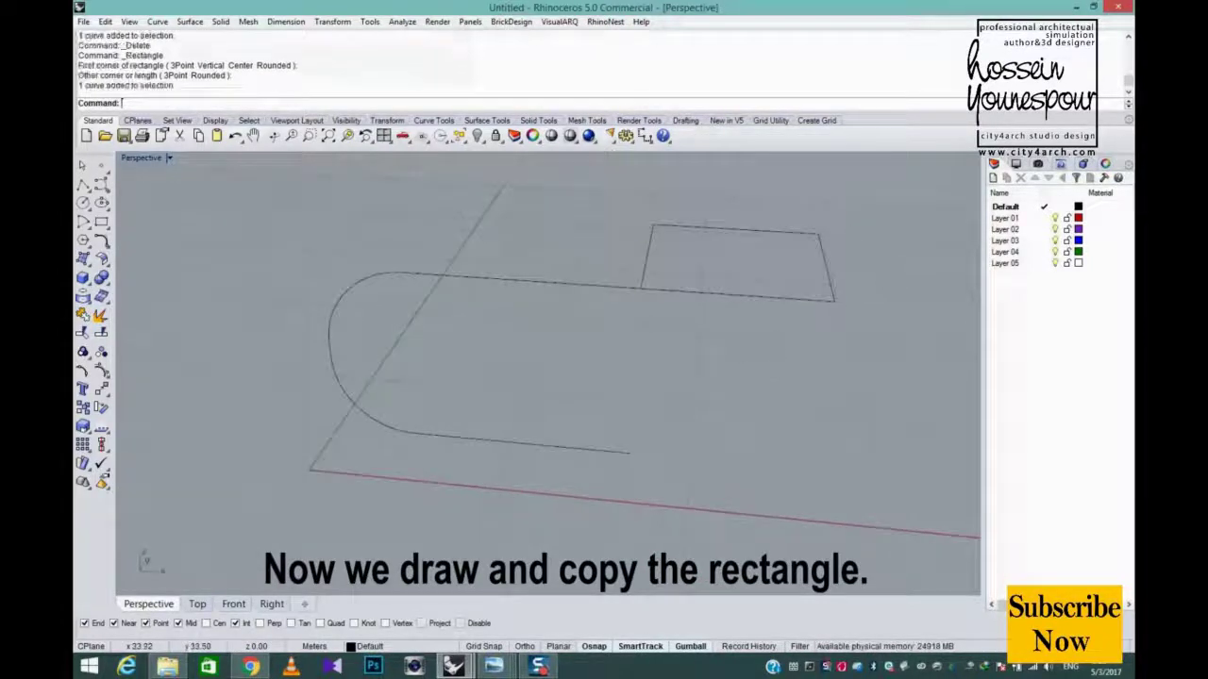
# Step: Copy the rectangle from the end of the upper arm to the end of the lower arm
pyautogui.moveTo(869, 209); pyautogui.dragTo(716, 341)
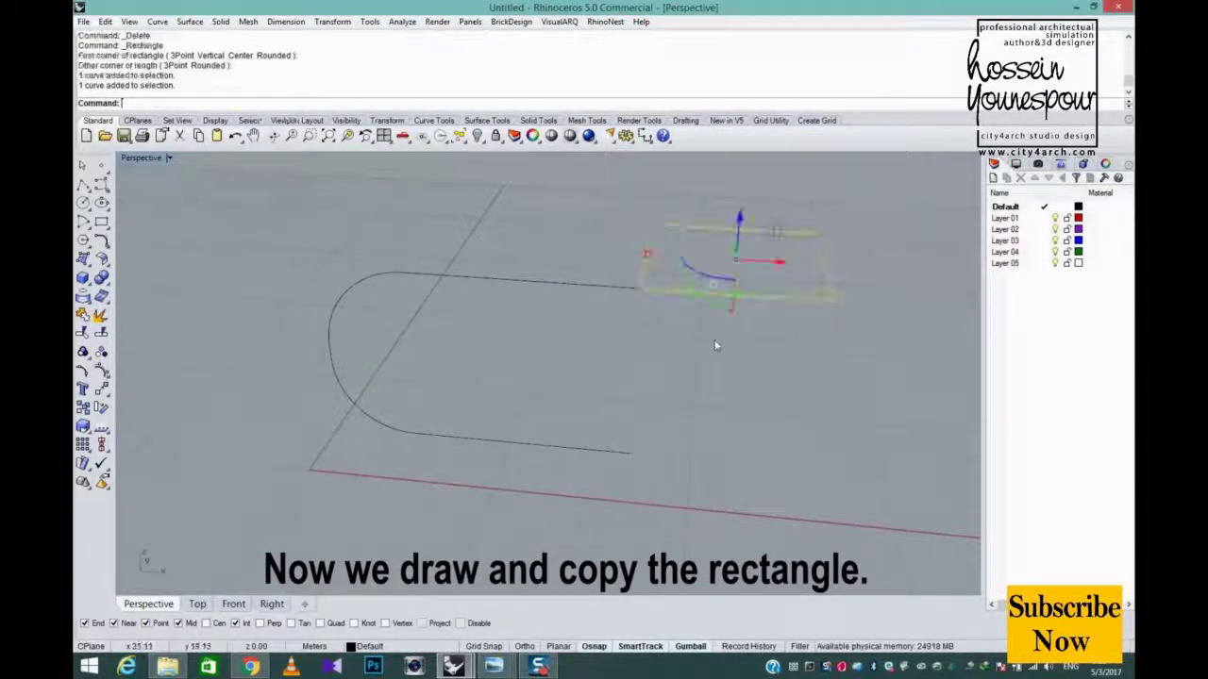
pyautogui.write('opy')
pyautogui.press('Return')
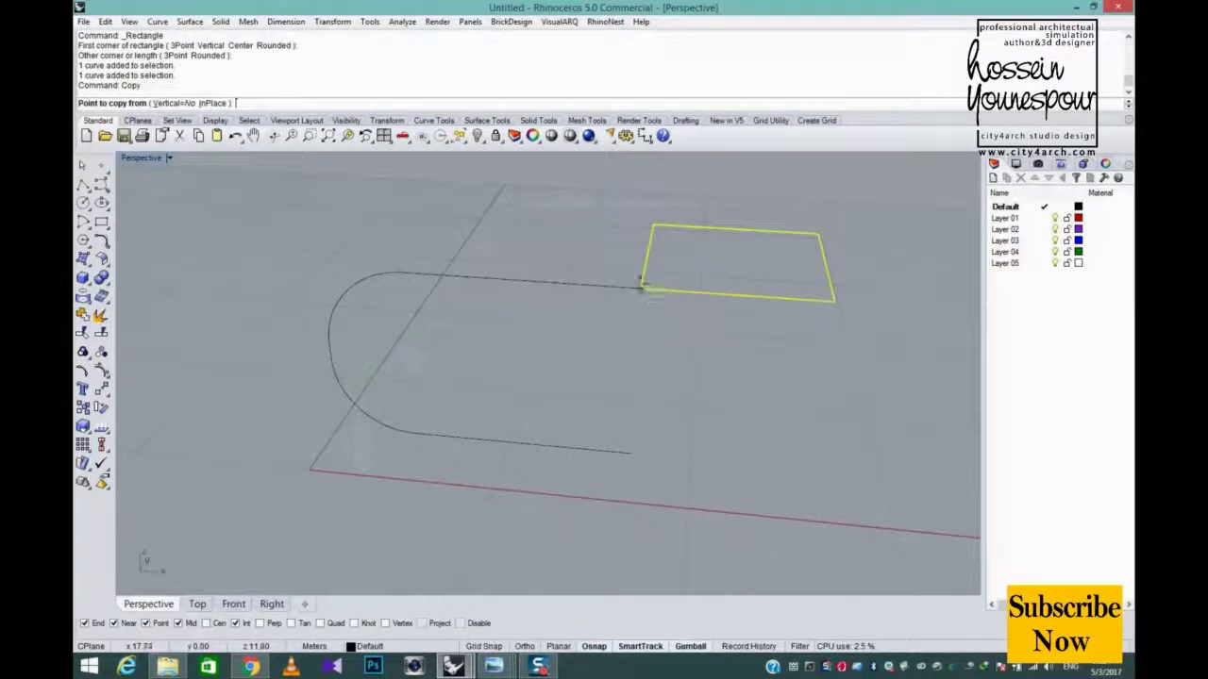
pyautogui.click(642, 288)
pyautogui.click(630, 453)
pyautogui.press('Return')
pyautogui.moveTo(655, 369); pyautogui.dragTo(596, 342, button='right')
pyautogui.press('Escape')
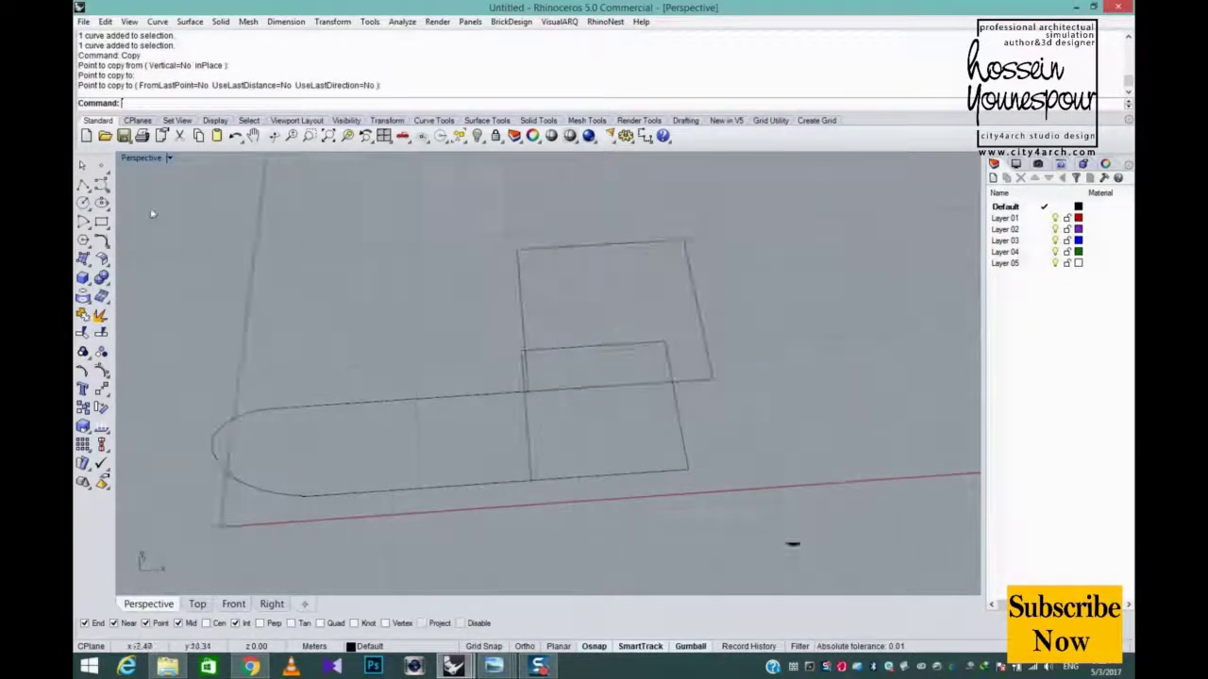
# Step: Draw a circle about 6.4 m in diameter centred on the upper rectangle and move it slightly below the rectangle
pyautogui.click(83, 202)
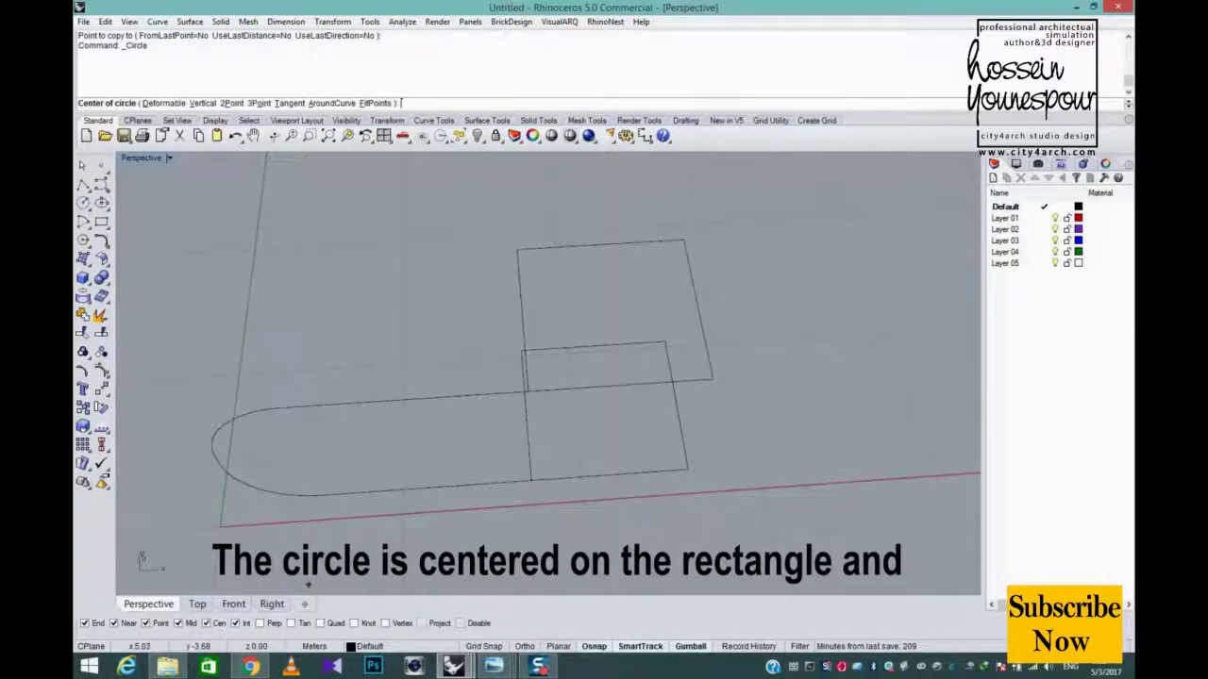
pyautogui.click(688, 291)
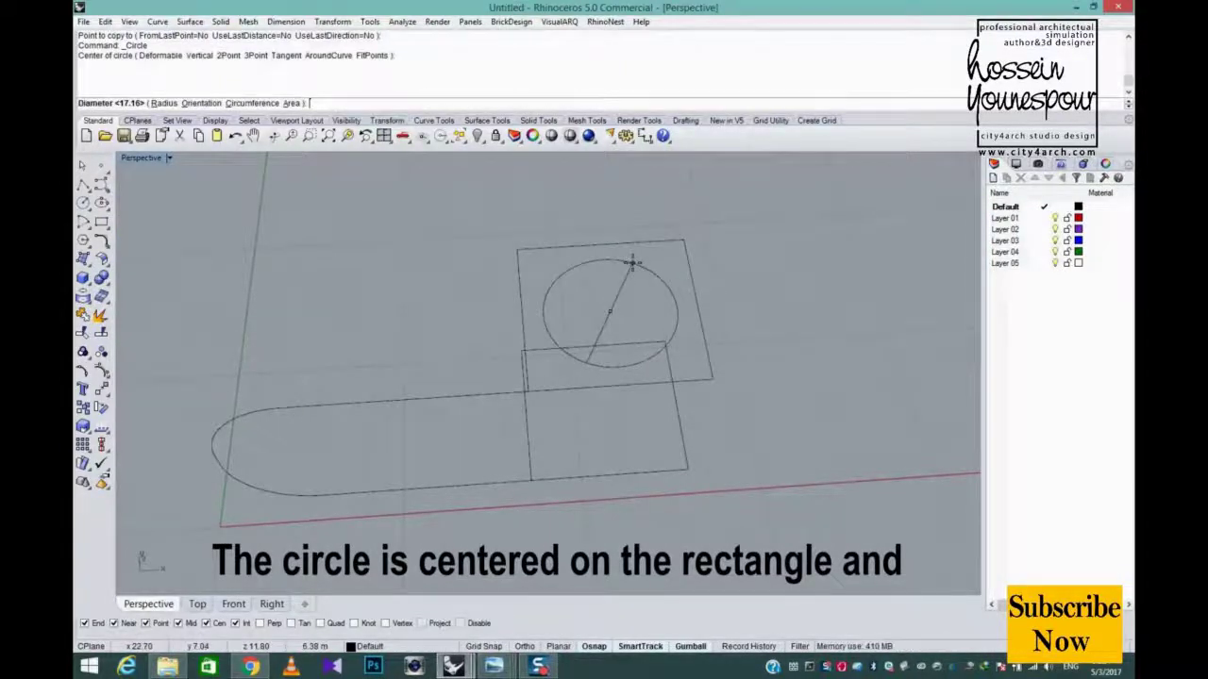
pyautogui.click(632, 264)
pyautogui.moveTo(632, 264)
pyautogui.mouseDown(button='right')
pyautogui.moveTo(642, 313)
pyautogui.moveTo(647, 254)
pyautogui.mouseUp(button='right')
pyautogui.click(647, 249)
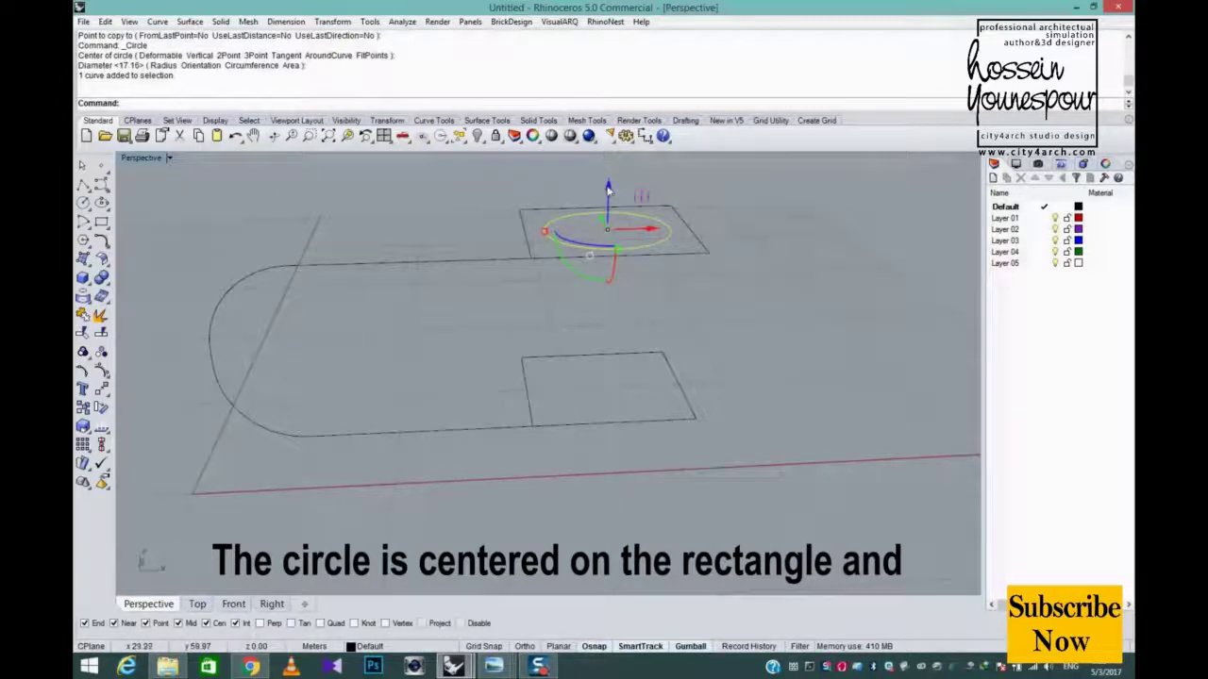
pyautogui.moveTo(610, 217); pyautogui.dragTo(610, 218)
pyautogui.moveTo(678, 314); pyautogui.dragTo(674, 291, button='right')
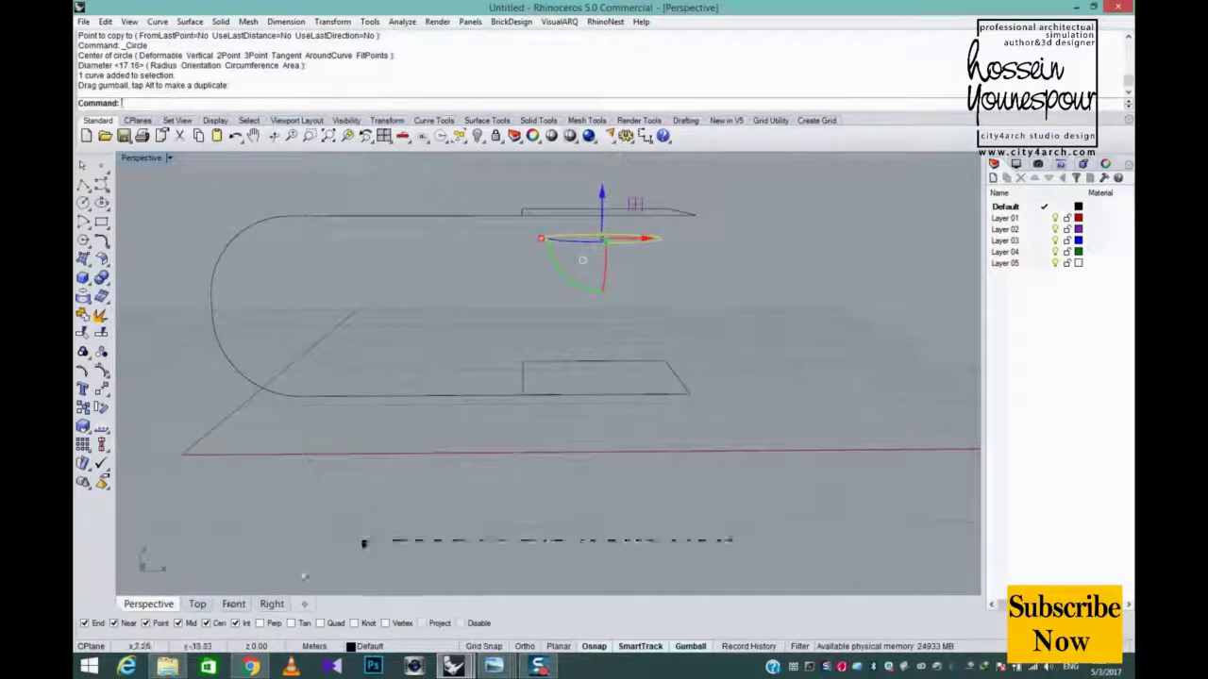
# Step: Draw a horizontal middle line in the Front view from the midpoint of the profile's curved side past its open end
pyautogui.click(233, 604)
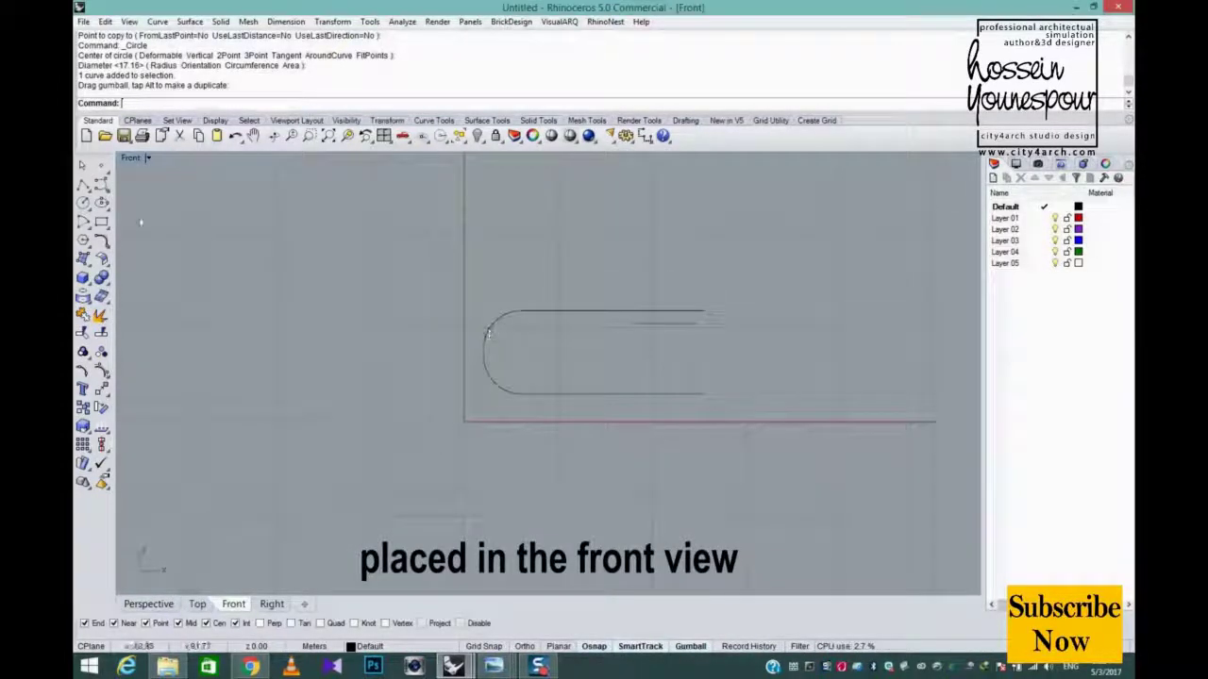
pyautogui.click(83, 186)
pyautogui.scroll(3, 457, 346)
pyautogui.click(499, 357)
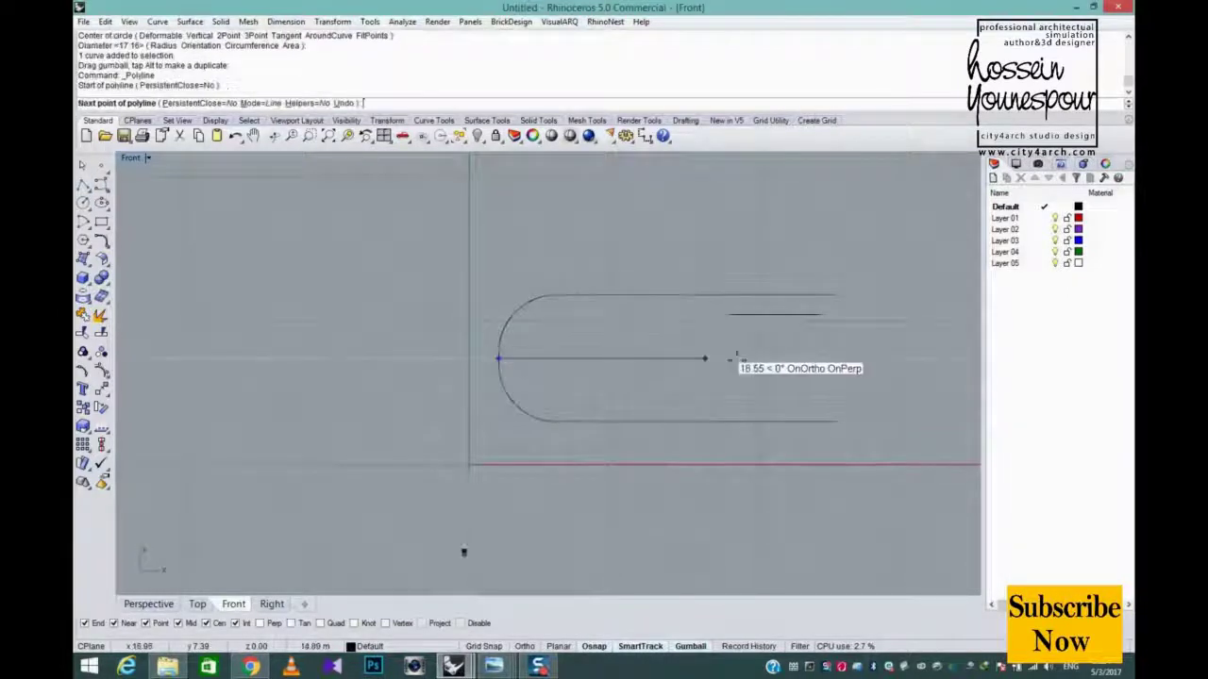
pyautogui.click(914, 357)
pyautogui.press('Return')
# Step: Duplicate the circle down onto the middle line and scale the copy to a smaller diameter
pyautogui.click(807, 316)
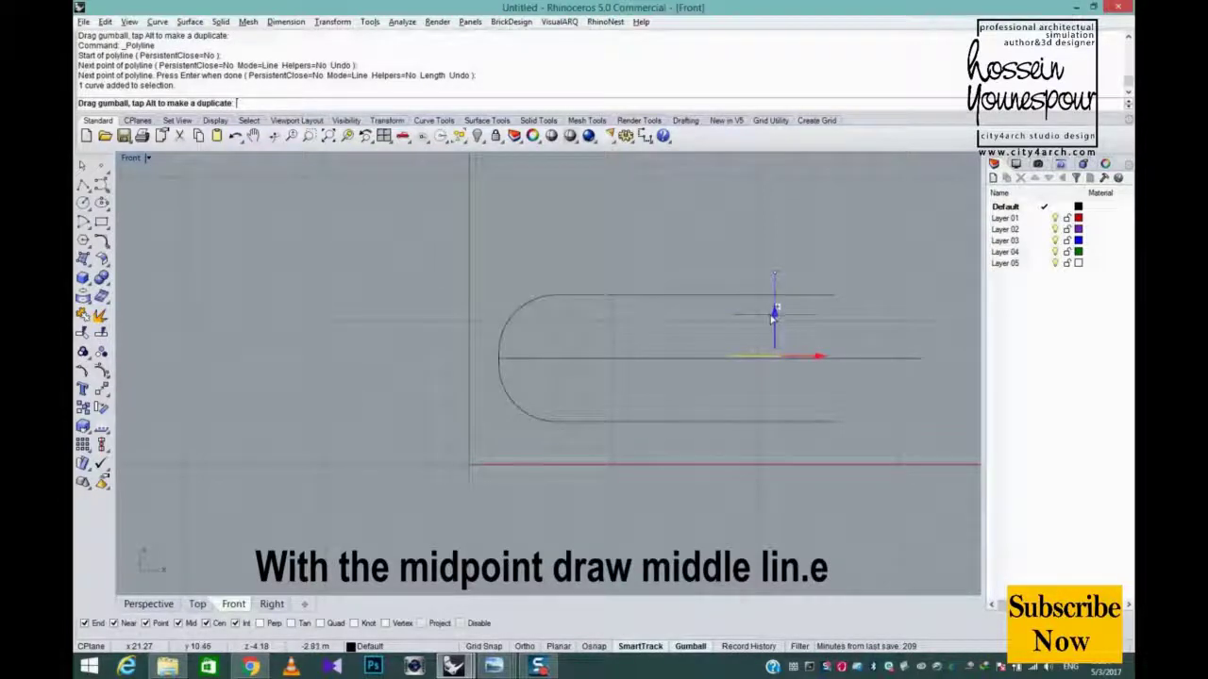
pyautogui.moveTo(772, 319); pyautogui.dragTo(774, 359)
pyautogui.scroll(5, 731, 372)
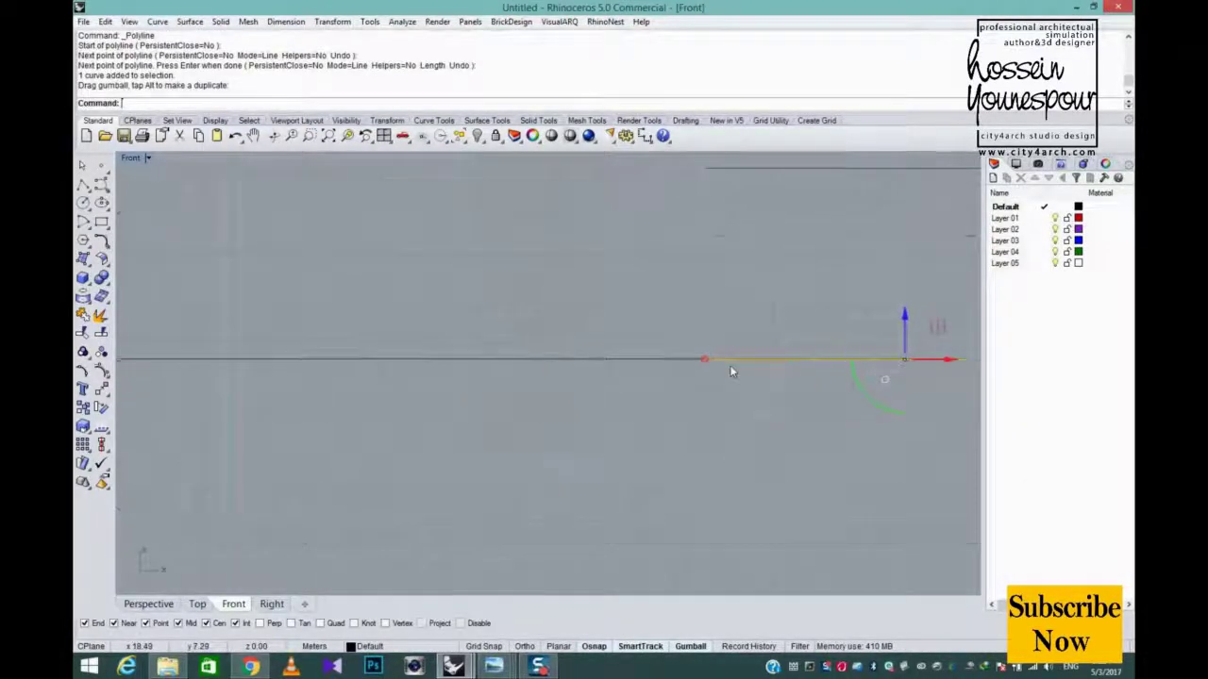
pyautogui.moveTo(762, 404); pyautogui.dragTo(548, 411, button='right')
pyautogui.moveTo(483, 371); pyautogui.dragTo(779, 445)
pyautogui.scroll(-3, 559, 426)
pyautogui.scroll(-6, 779, 444)
pyautogui.press('Delete')
# Step: Mirror the upper circle across the middle line to make the lower circle, and delete the middle line
pyautogui.click(773, 347)
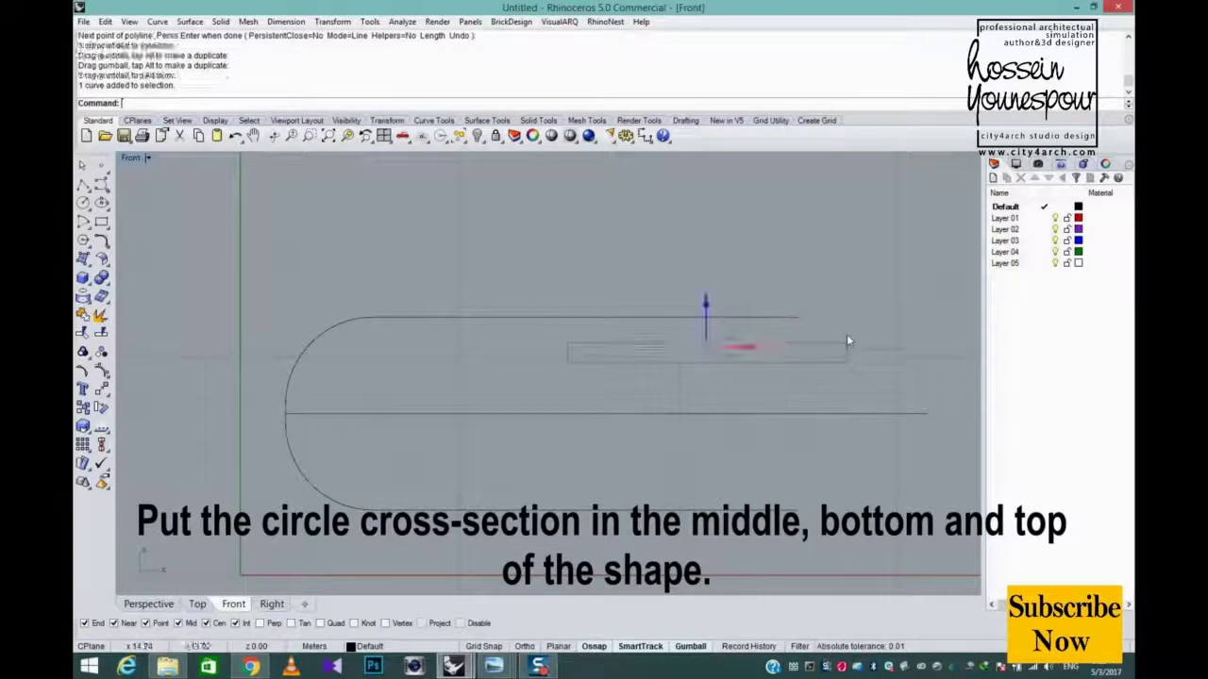
pyautogui.write('MI')
pyautogui.press('Return')
pyautogui.click(926, 413)
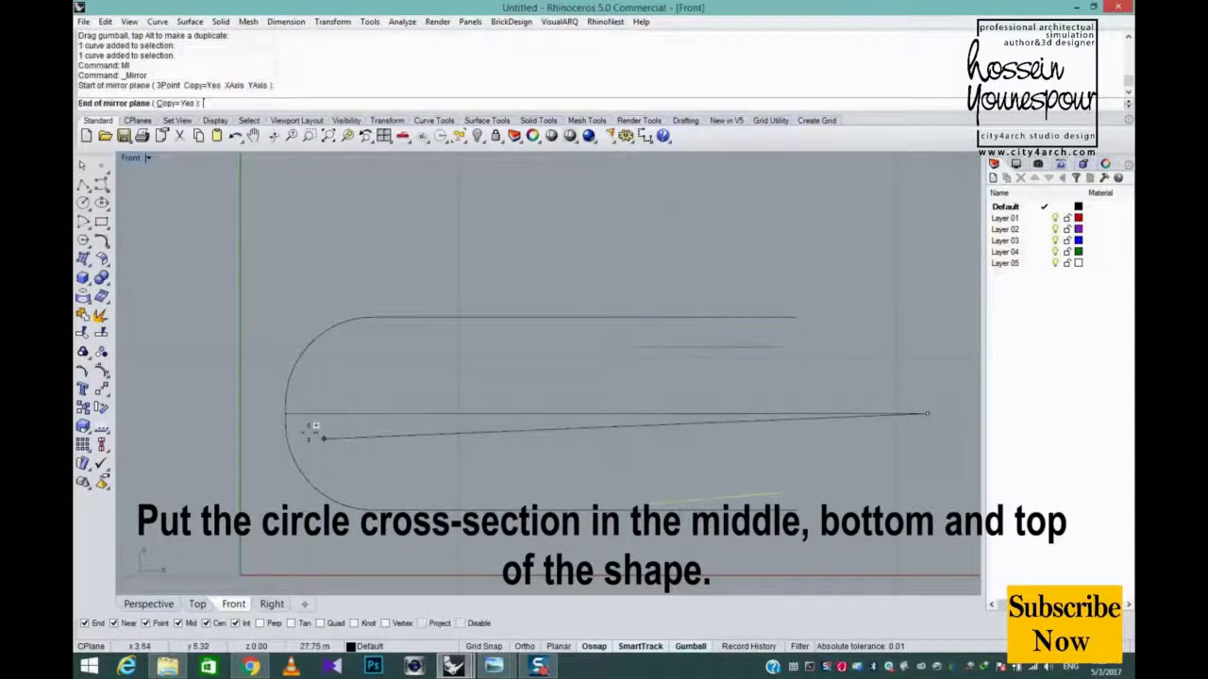
pyautogui.click(286, 412)
pyautogui.click(523, 419)
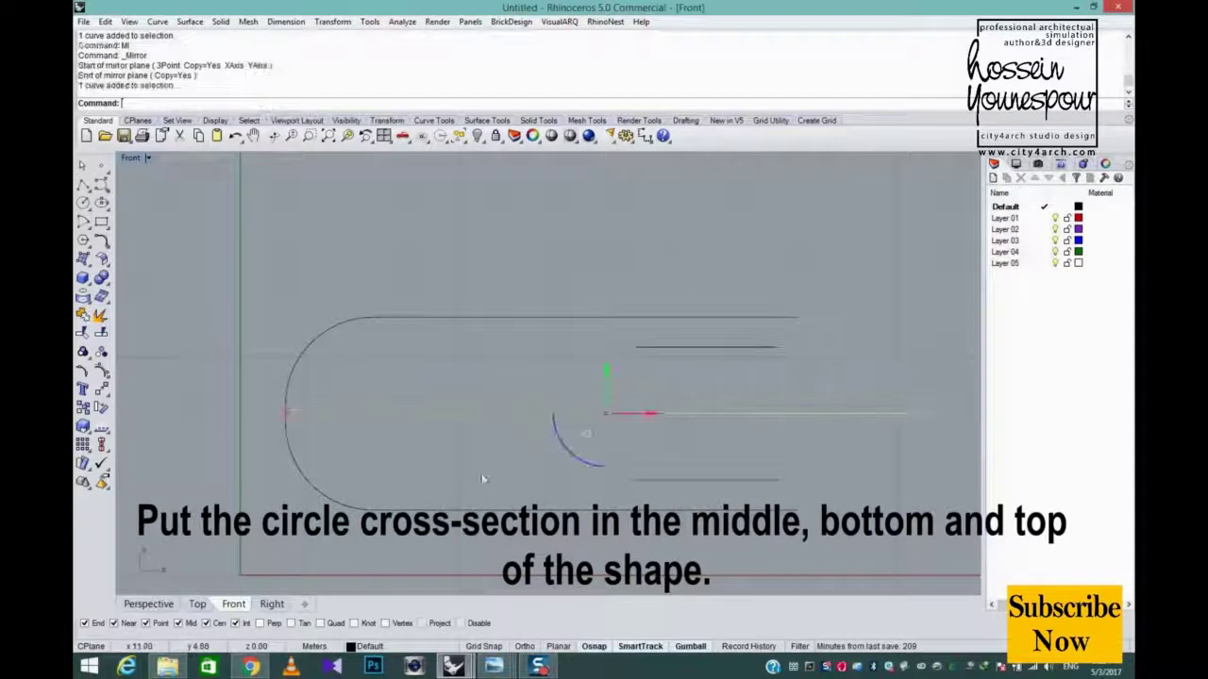
pyautogui.press('Delete')
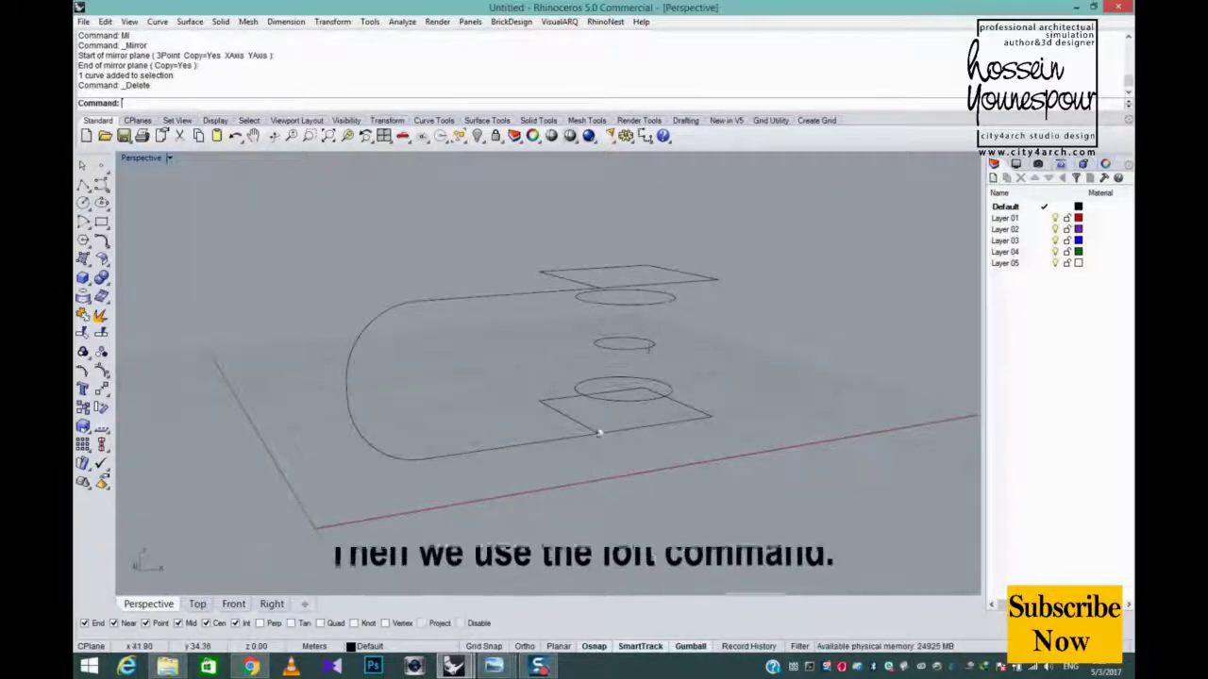
pyautogui.click(597, 433)
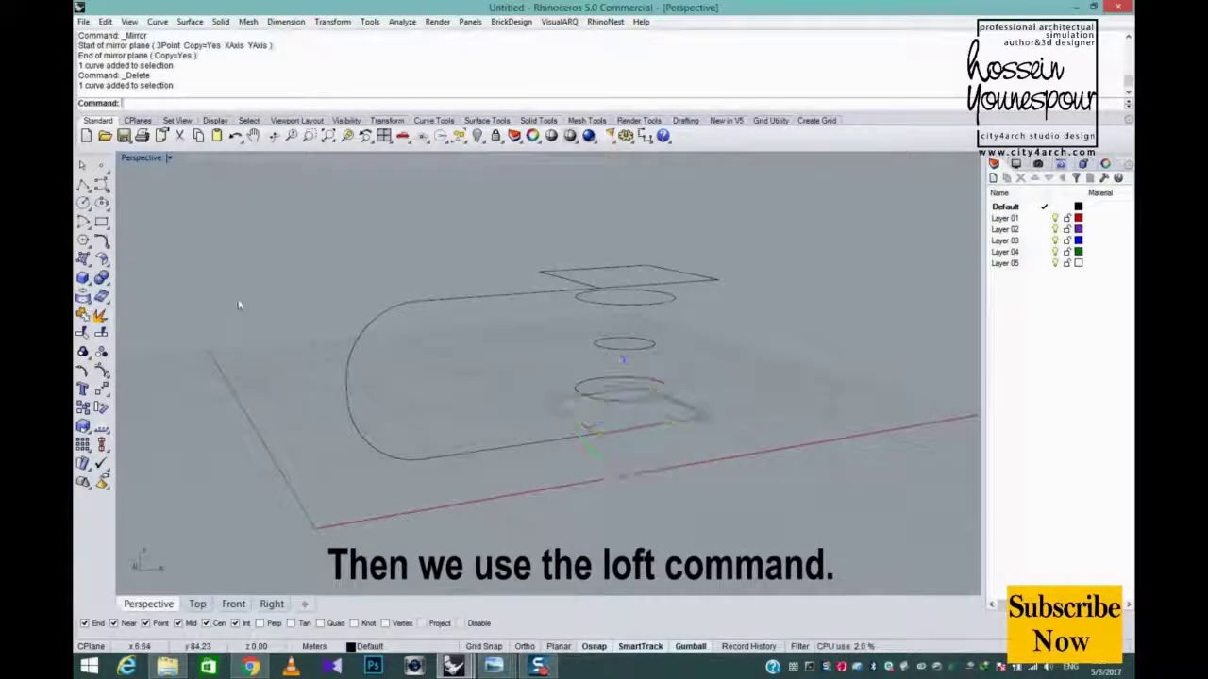
pyautogui.middleClick(365, 279)
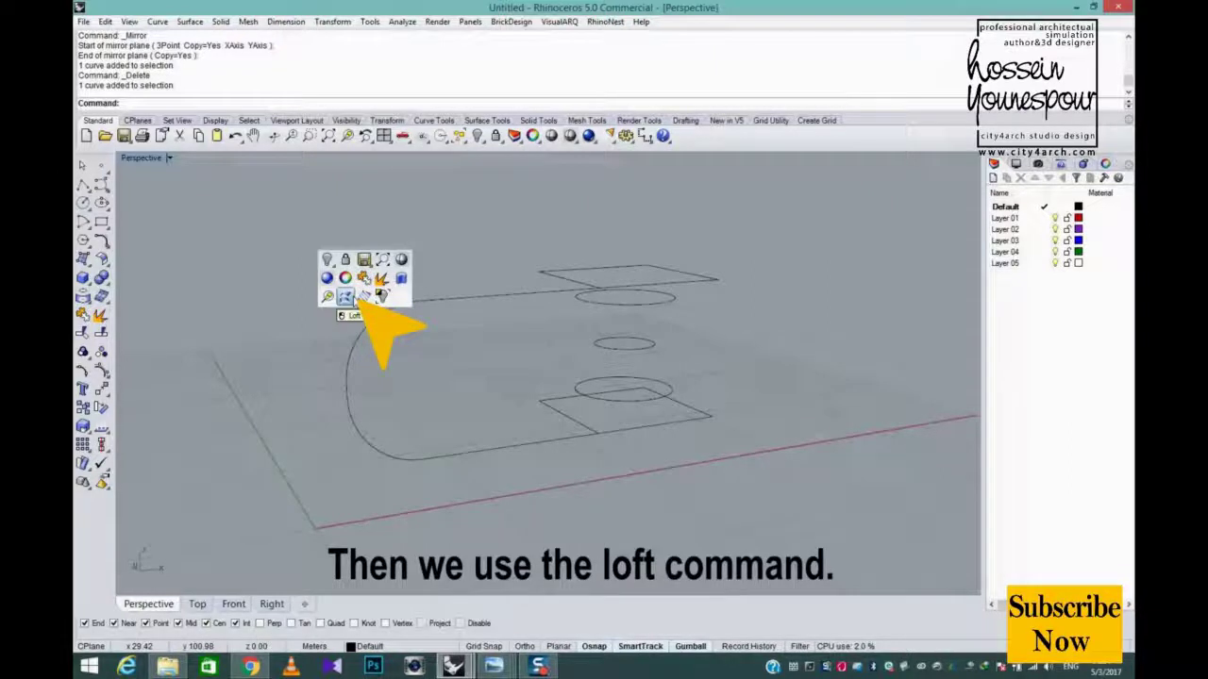
pyautogui.click(345, 296)
pyautogui.click(579, 430)
pyautogui.click(604, 400)
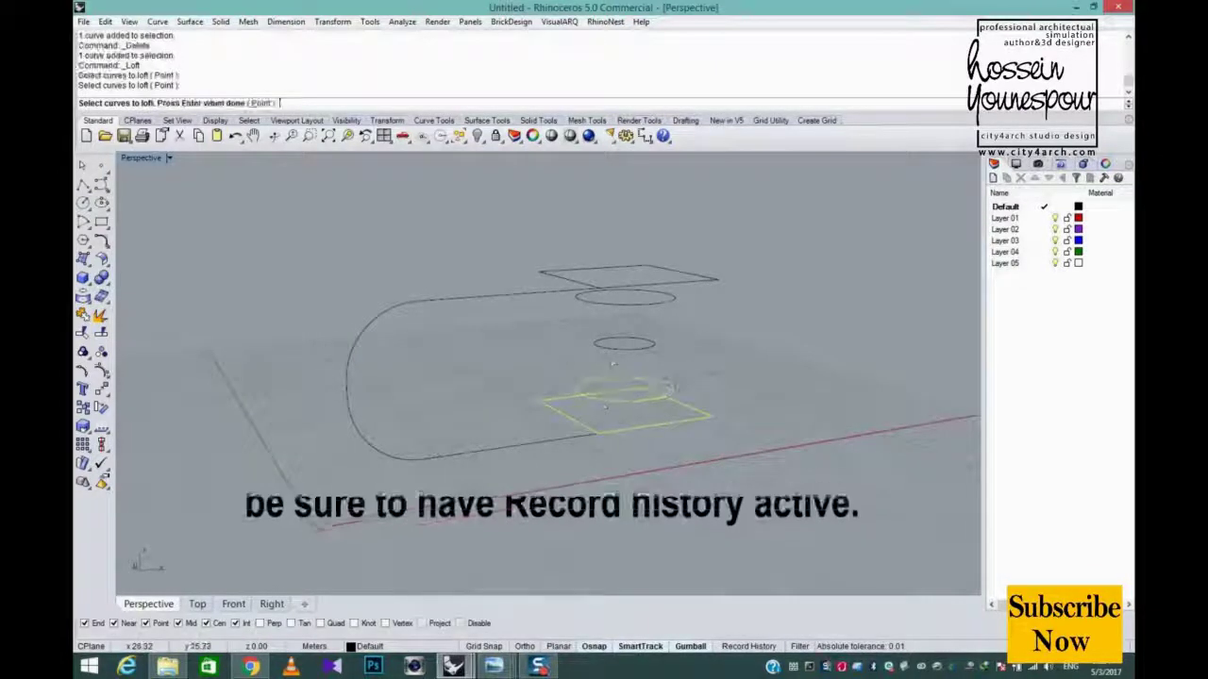
pyautogui.click(618, 348)
pyautogui.click(600, 303)
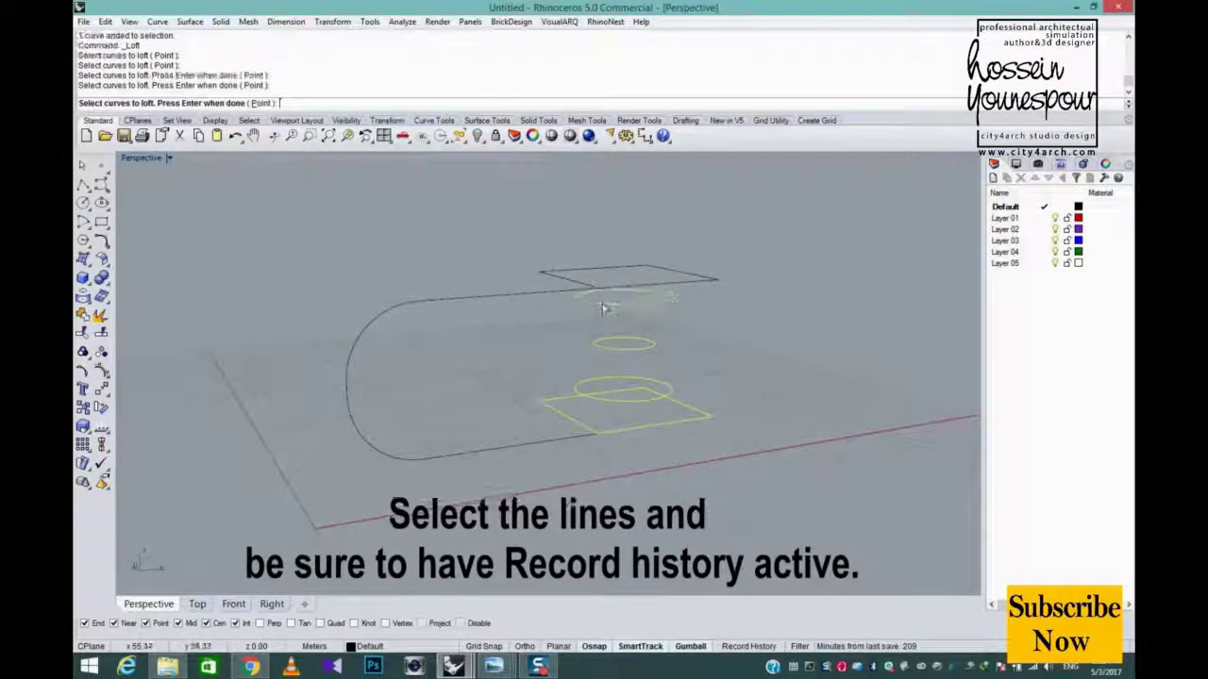
pyautogui.moveTo(645, 336); pyautogui.dragTo(637, 507, button='right')
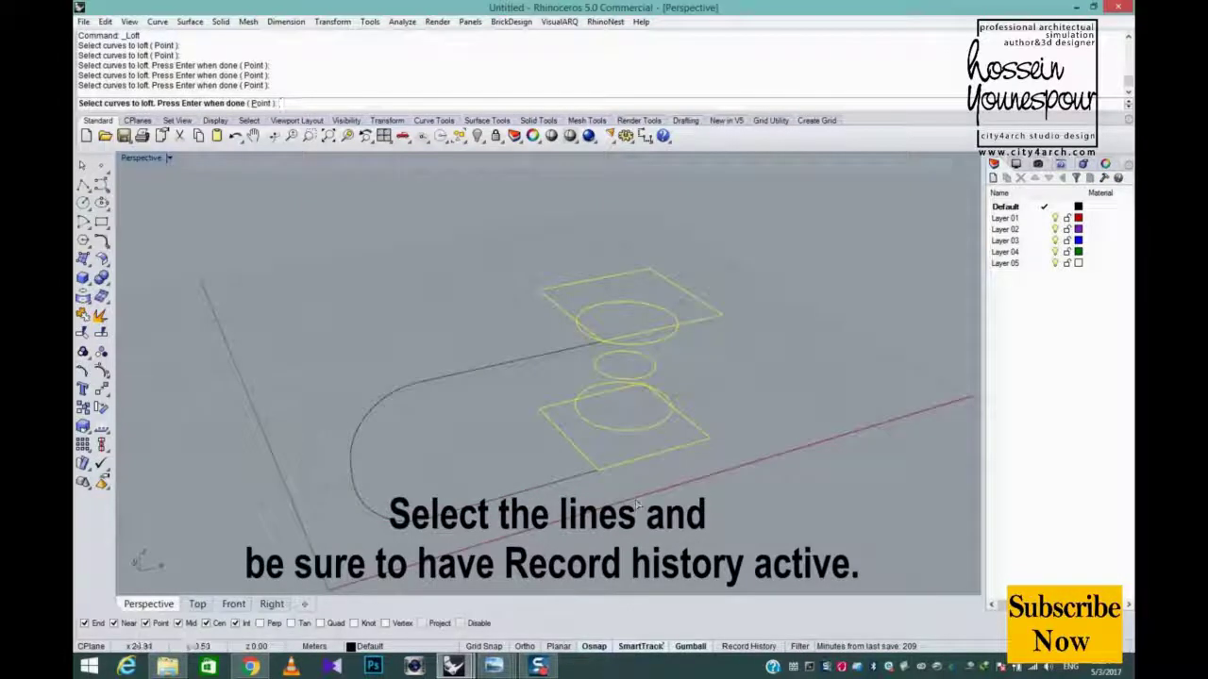
pyautogui.press('Return')
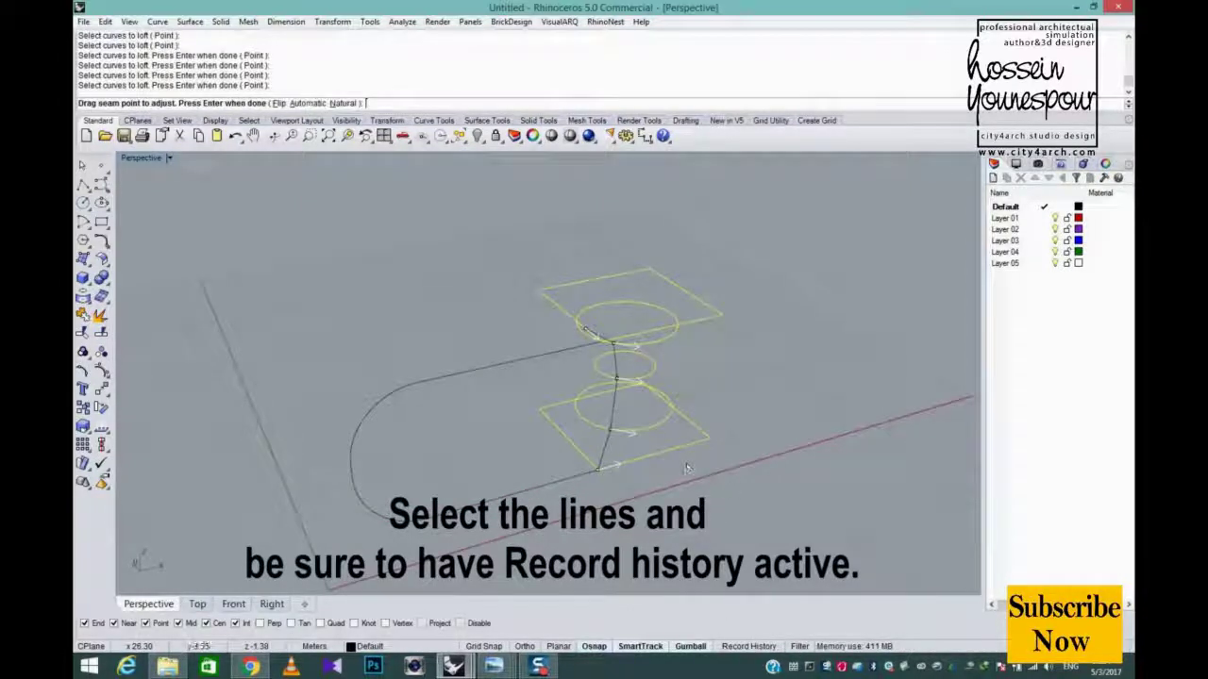
pyautogui.click(745, 647)
pyautogui.rightClick(727, 478)
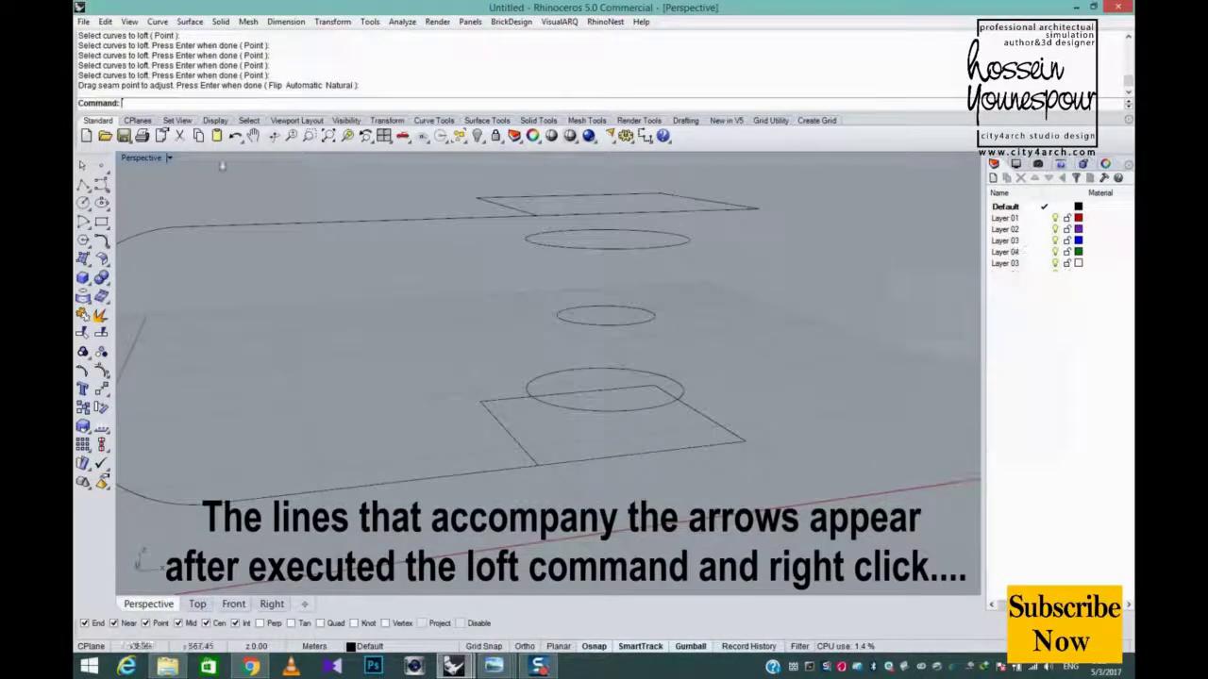
# Step: Set the Perspective view to Shaded display and start a loft through the lower rectangle, the three circles and the upper rectangle
pyautogui.click(143, 159)
pyautogui.click(152, 206)
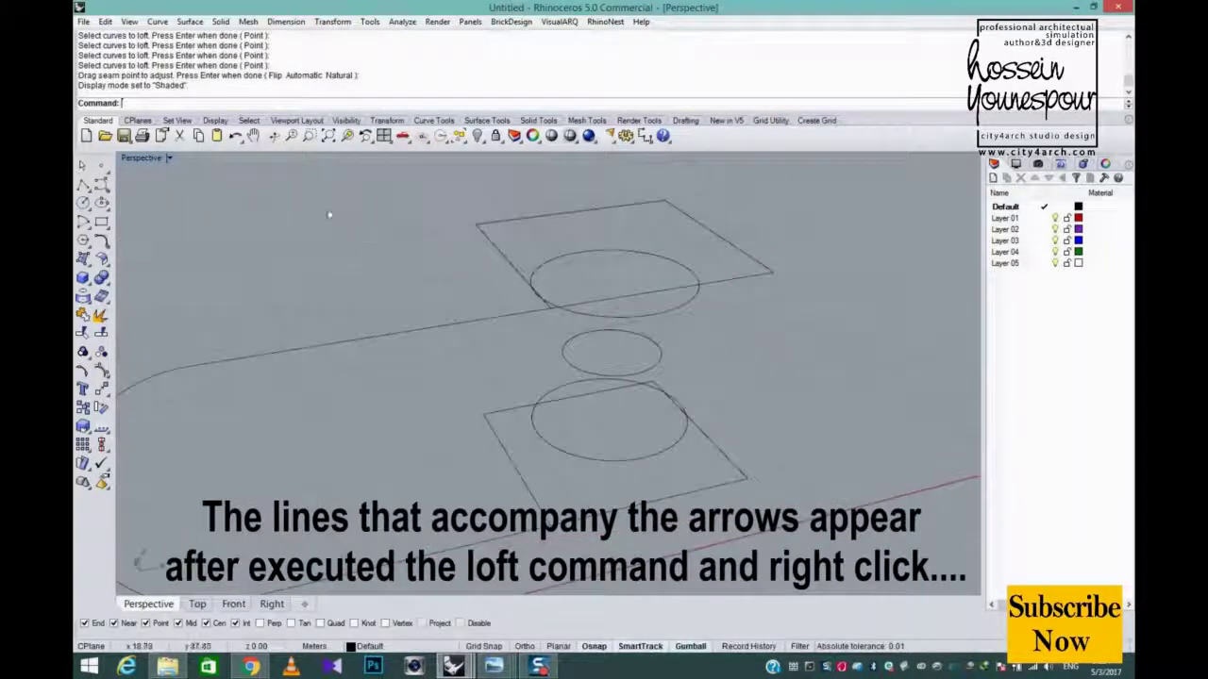
pyautogui.middleClick(325, 211)
pyautogui.click(309, 230)
pyautogui.click(541, 507)
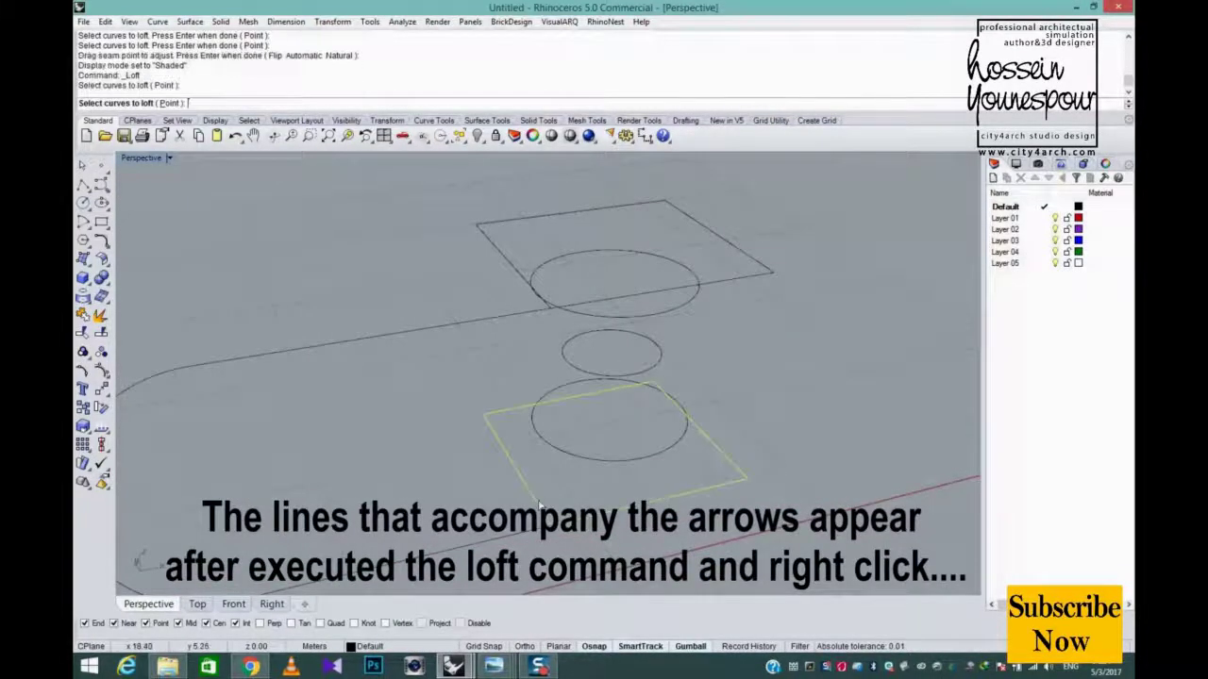
pyautogui.click(573, 460)
pyautogui.click(580, 330)
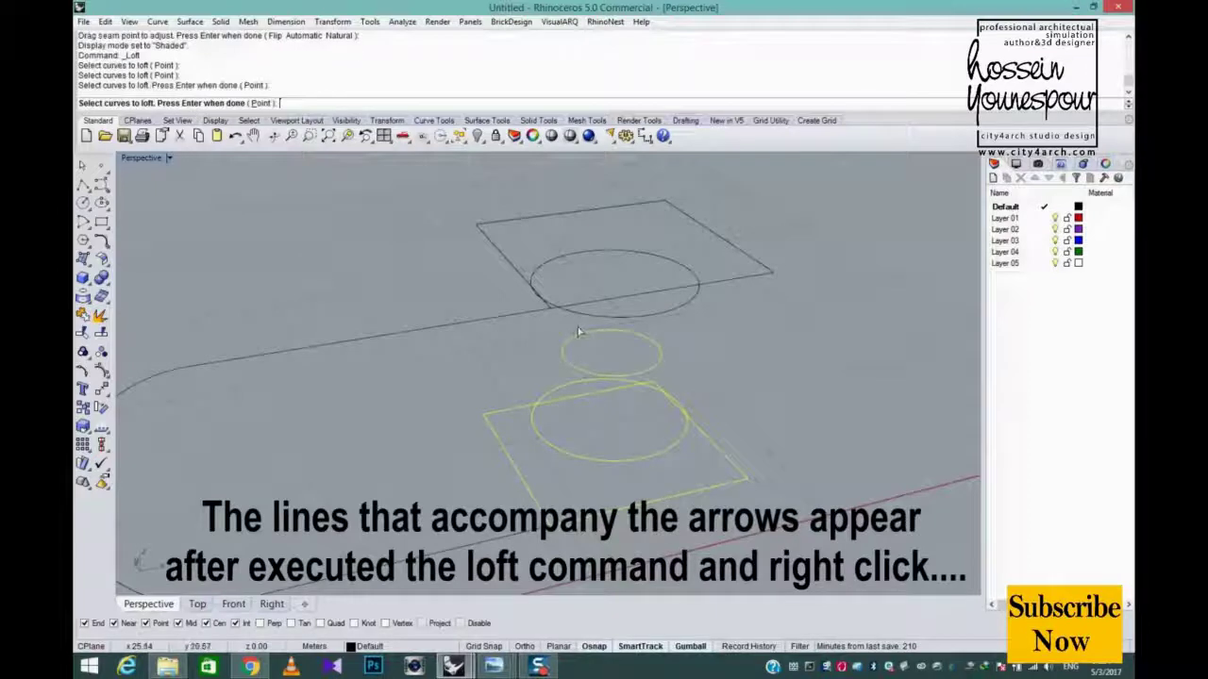
pyautogui.click(610, 315)
pyautogui.rightClick(721, 357)
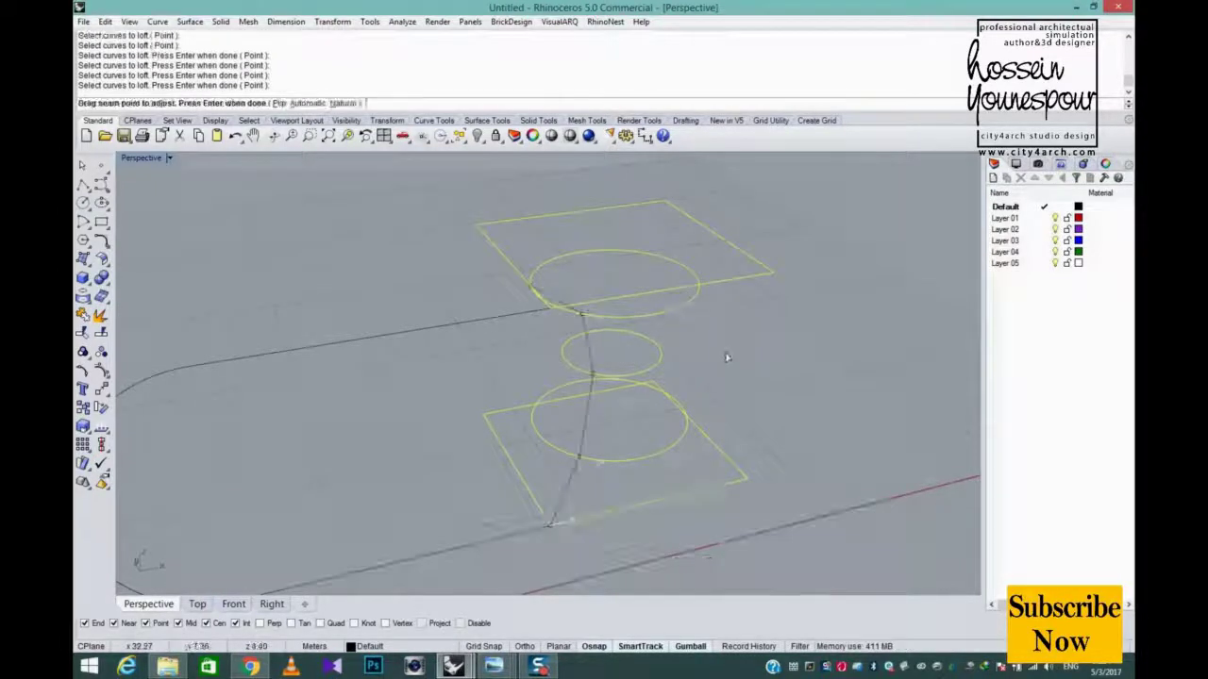
# Step: Align the rectangles' seam points at the profile-side corners with matching directions, and create the loft with the Normal style
pyautogui.moveTo(663, 416); pyautogui.dragTo(658, 358, button='right')
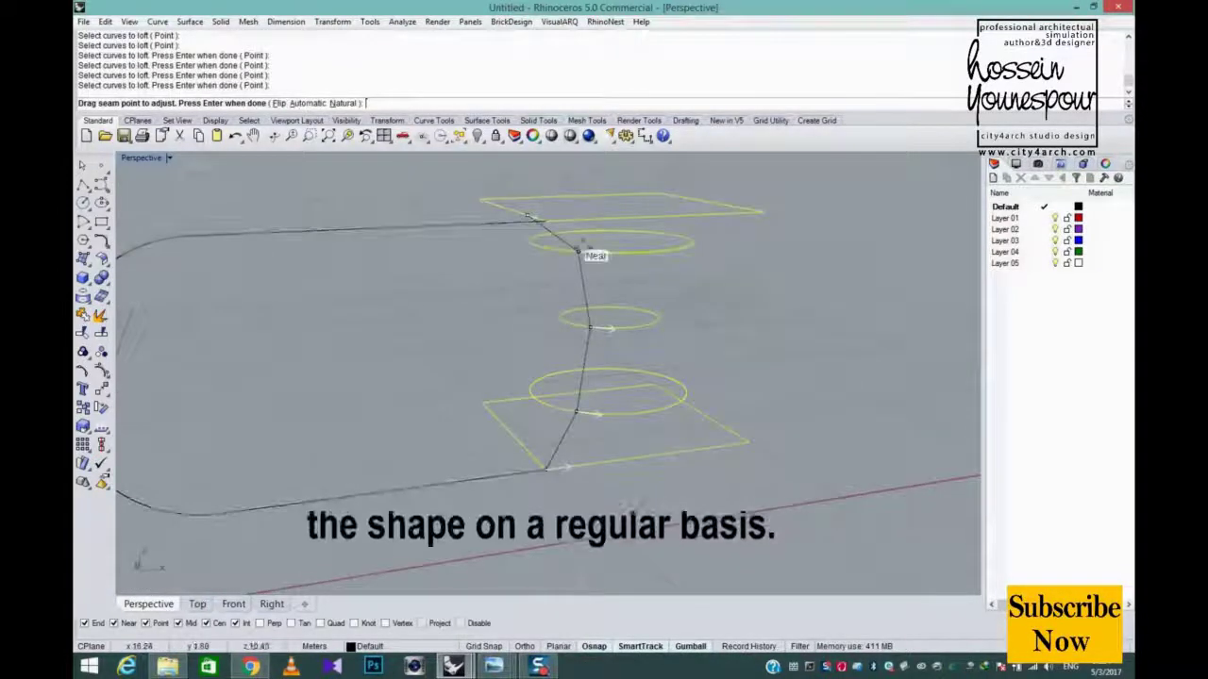
pyautogui.moveTo(594, 385); pyautogui.dragTo(594, 439, button='right')
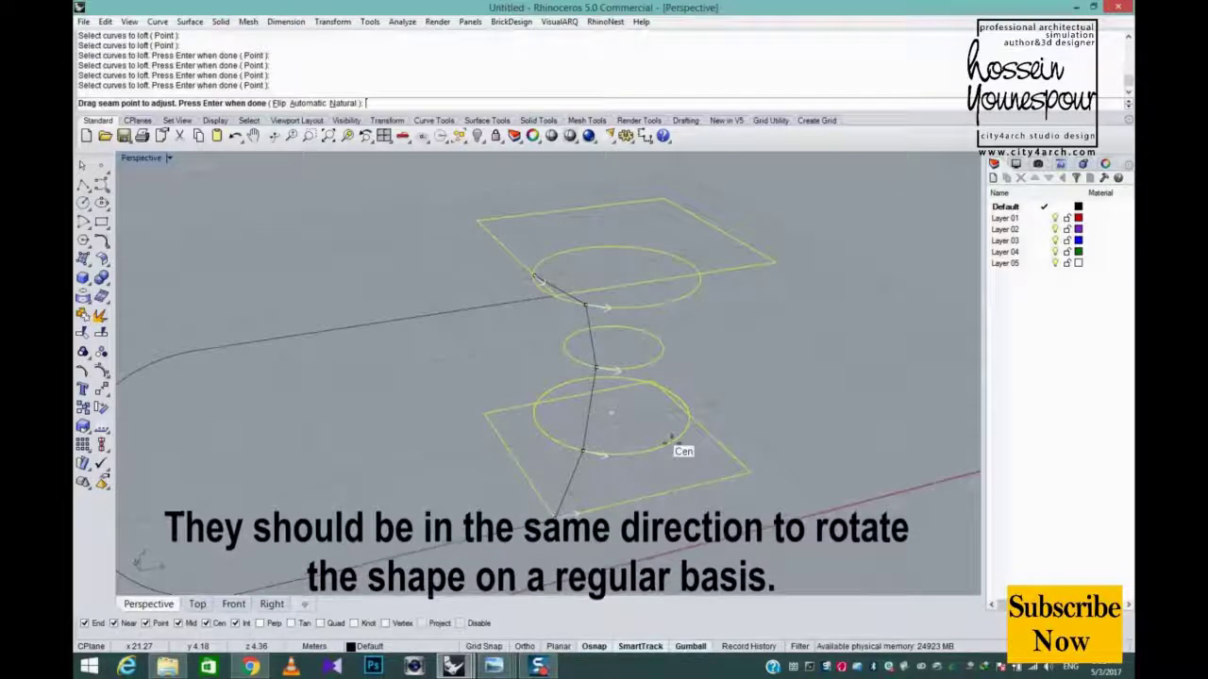
pyautogui.moveTo(592, 370); pyautogui.dragTo(652, 412, button='right')
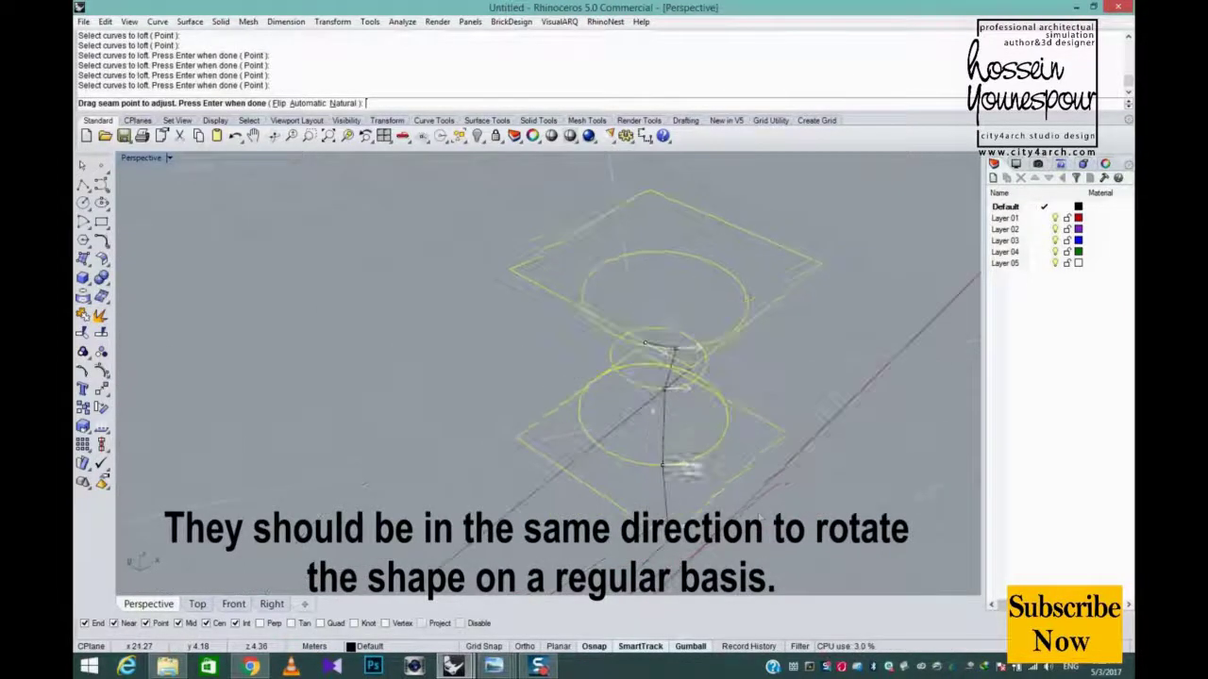
pyautogui.moveTo(761, 518); pyautogui.dragTo(435, 402, button='right')
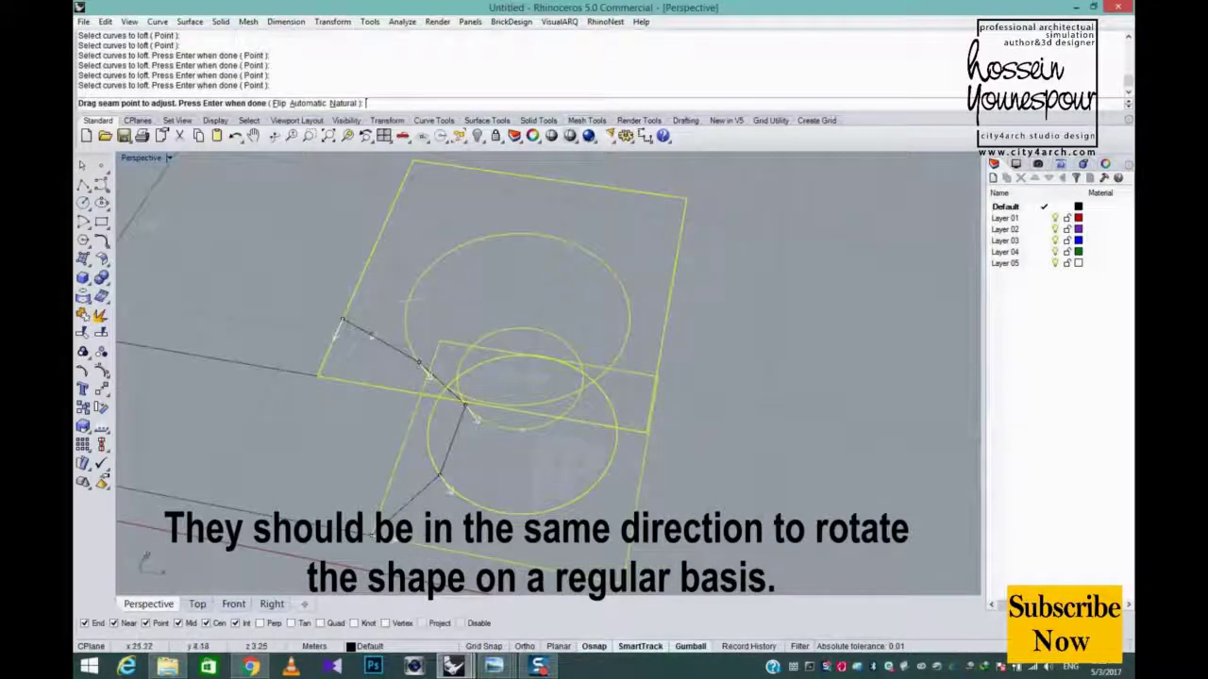
pyautogui.moveTo(342, 319); pyautogui.dragTo(318, 376)
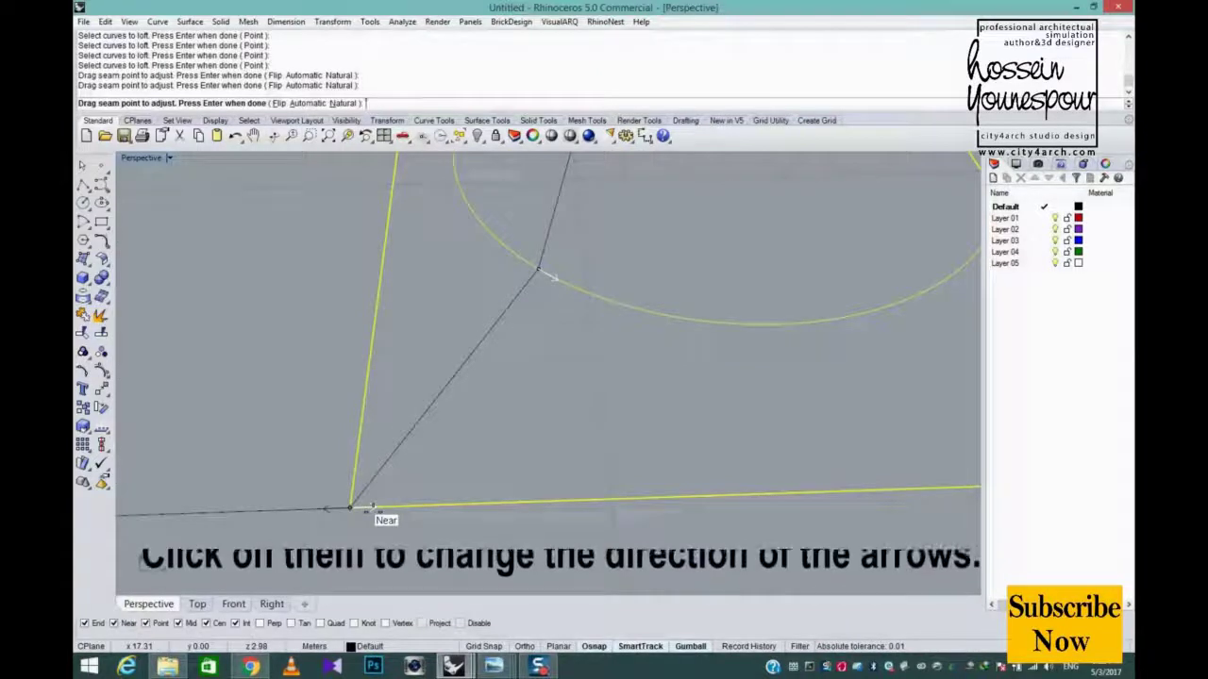
pyautogui.click(373, 506)
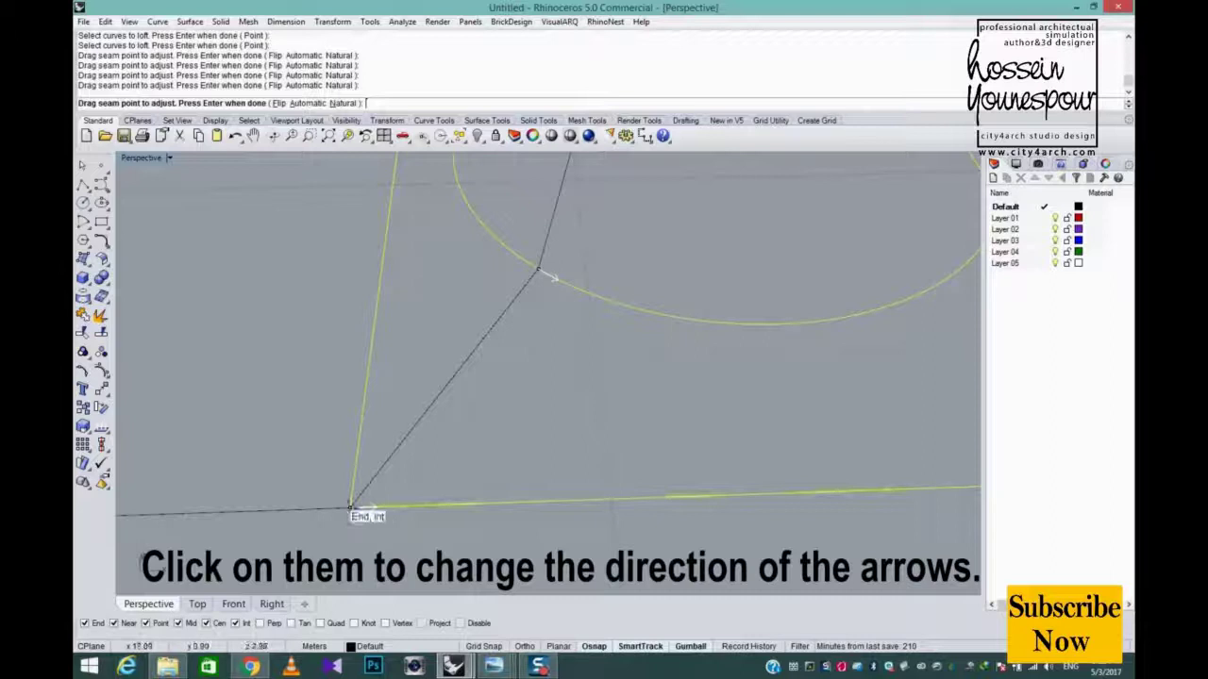
pyautogui.moveTo(350, 507); pyautogui.dragTo(372, 309)
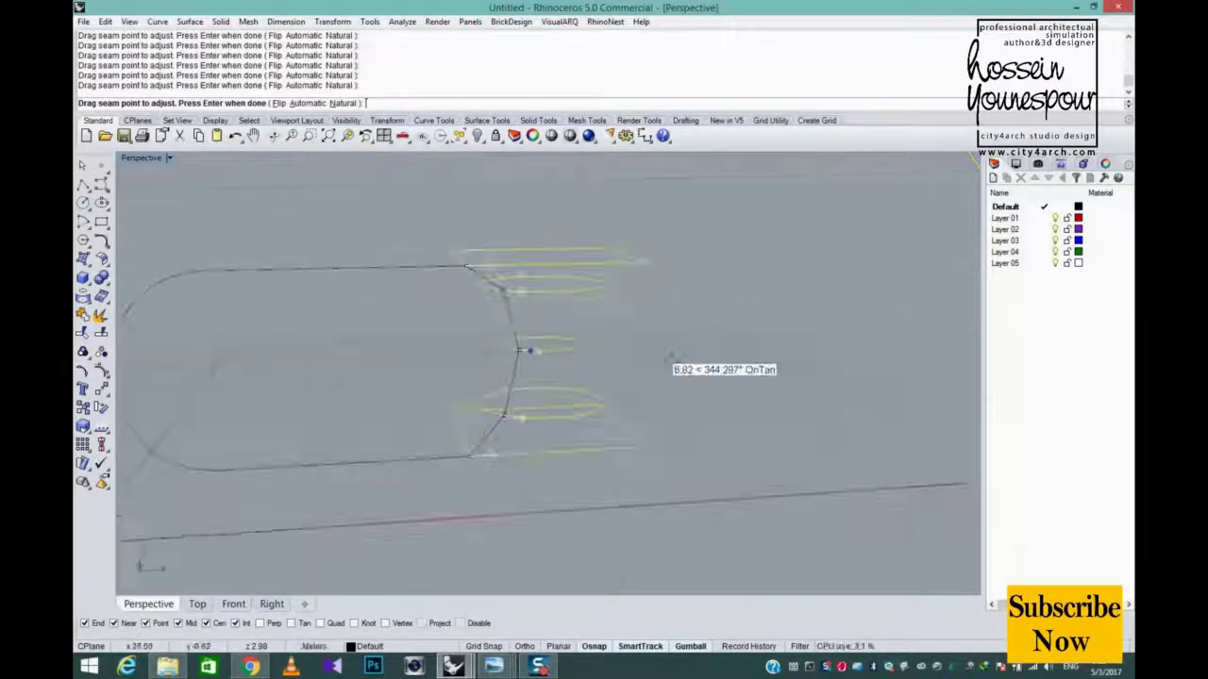
pyautogui.press('Return')
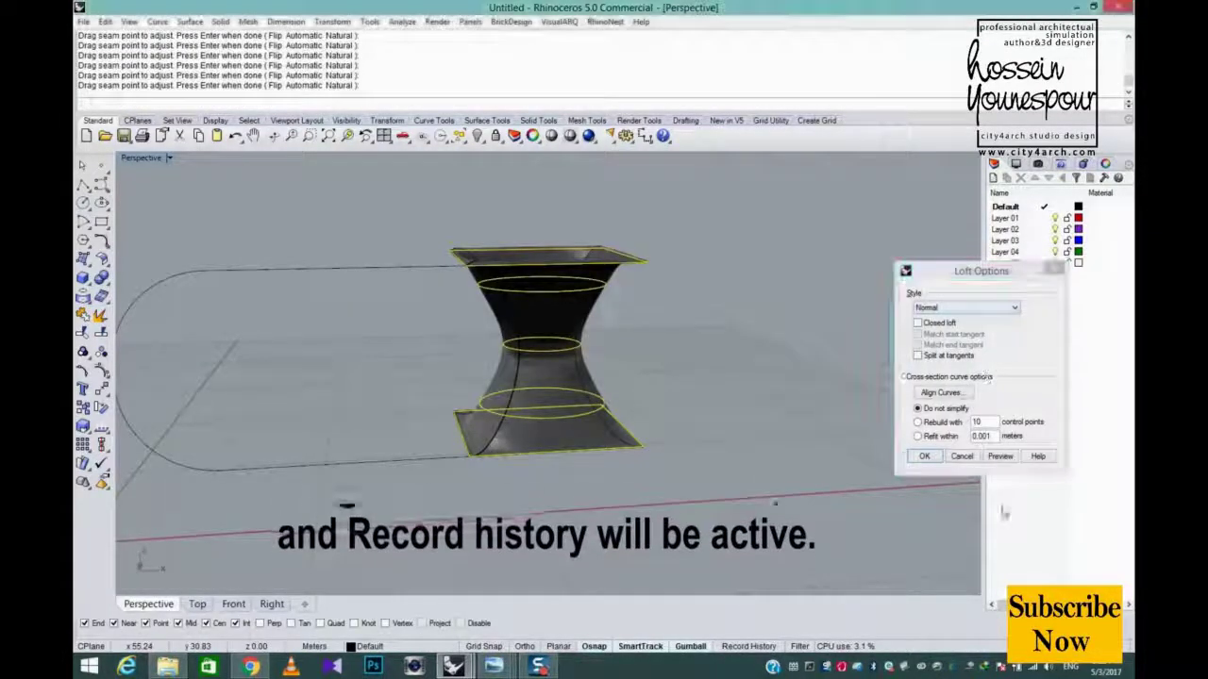
pyautogui.click(925, 457)
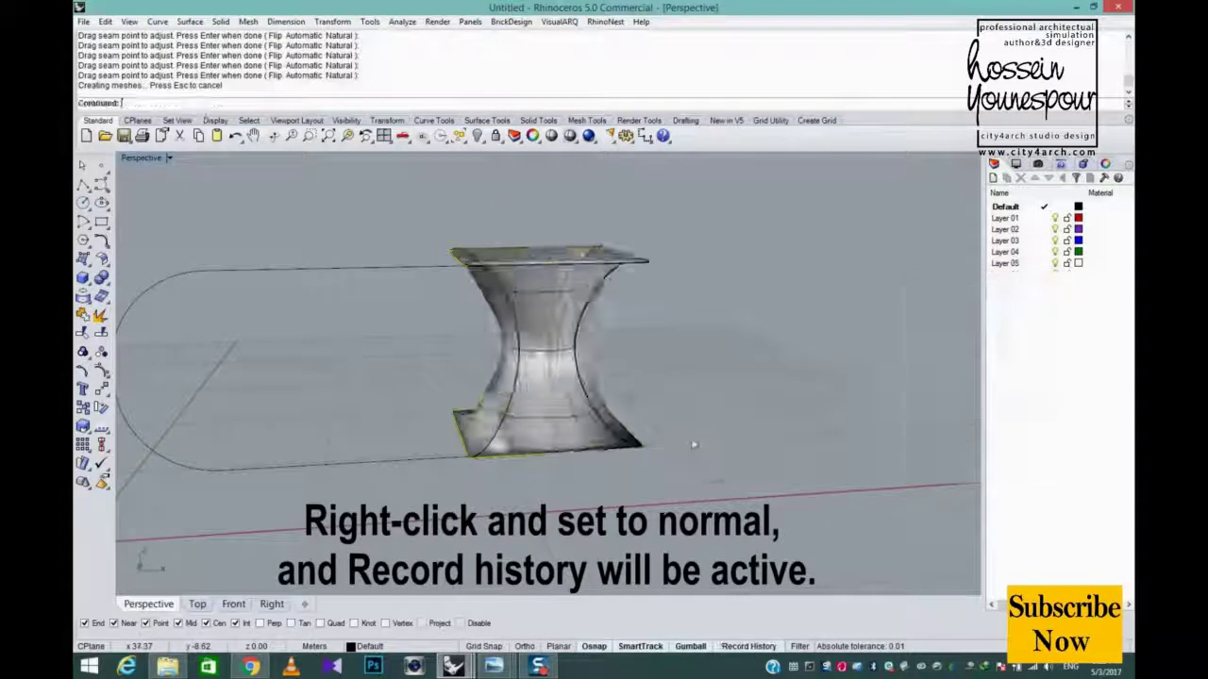
# Step: Move the upper loft circle slightly down to reshape the top of the column
pyautogui.scroll(5, 602, 380)
pyautogui.scroll(-5, 629, 316)
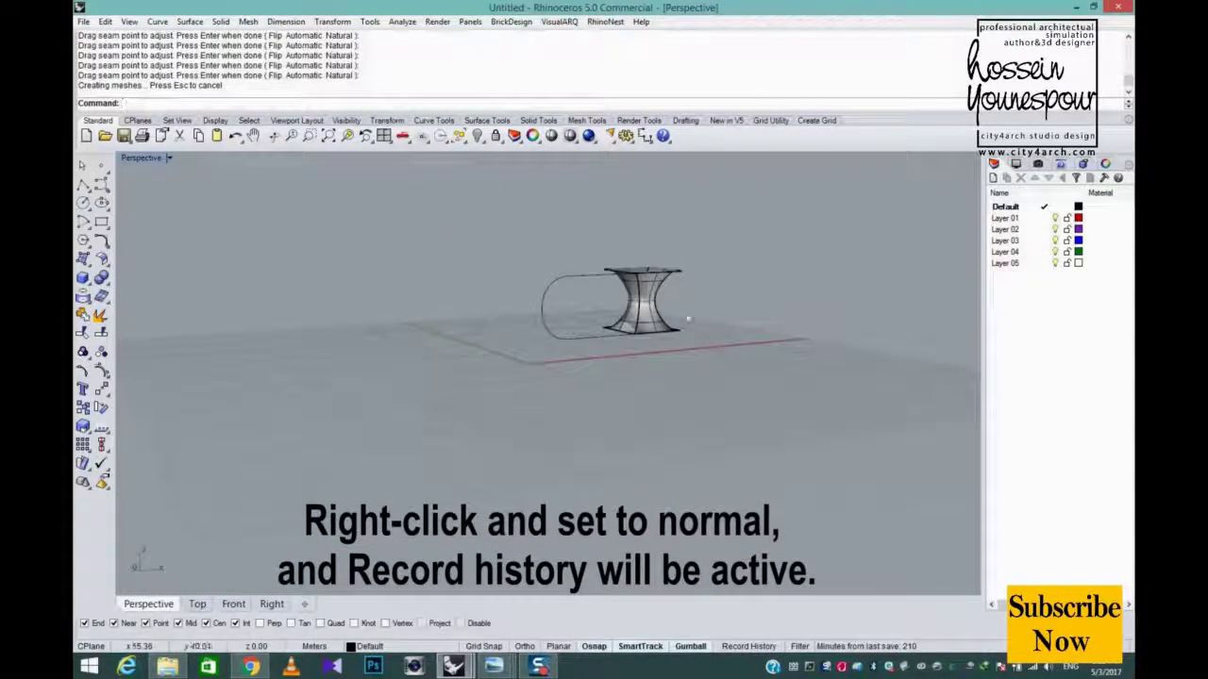
pyautogui.scroll(10, 660, 319)
pyautogui.scroll(-3, 657, 323)
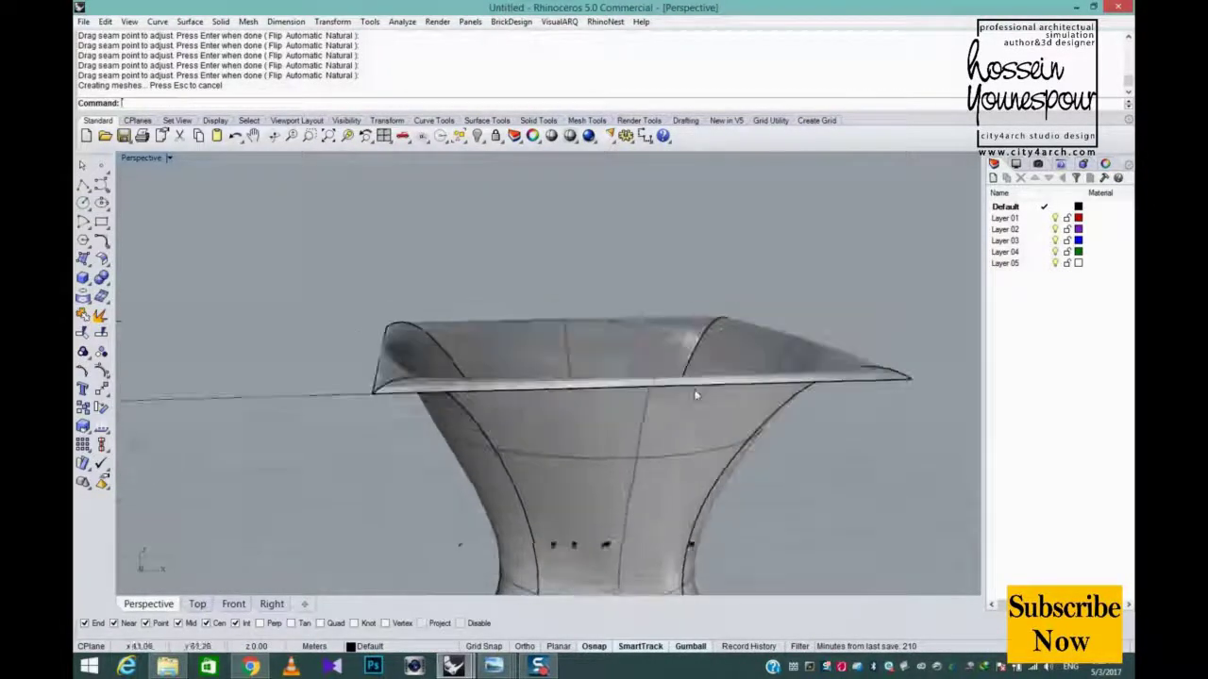
pyautogui.scroll(5, 501, 344)
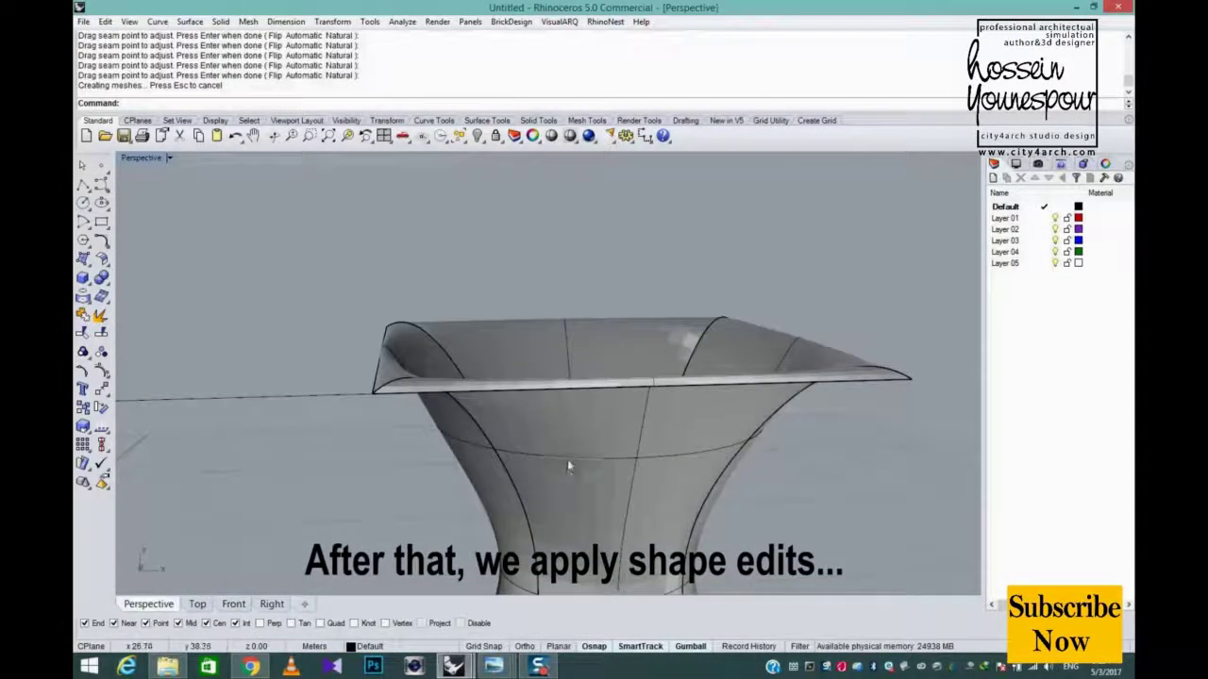
pyautogui.click(569, 461)
pyautogui.click(624, 502)
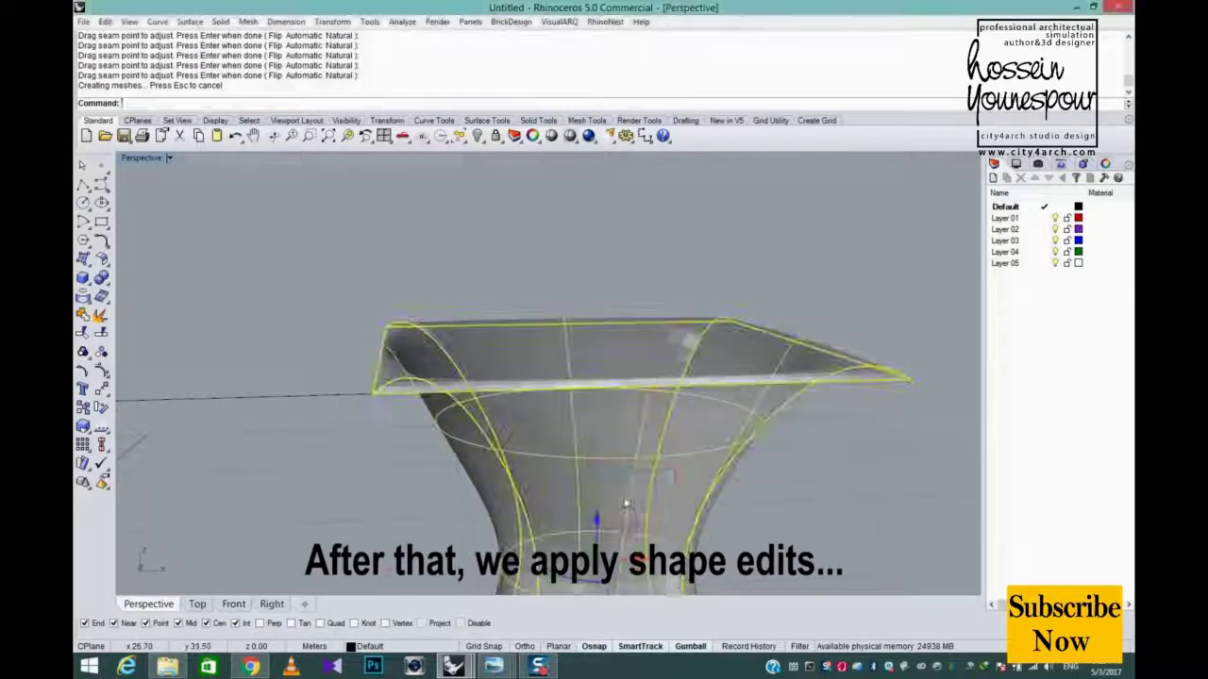
pyautogui.press('Escape')
pyautogui.click(601, 461)
pyautogui.click(651, 494)
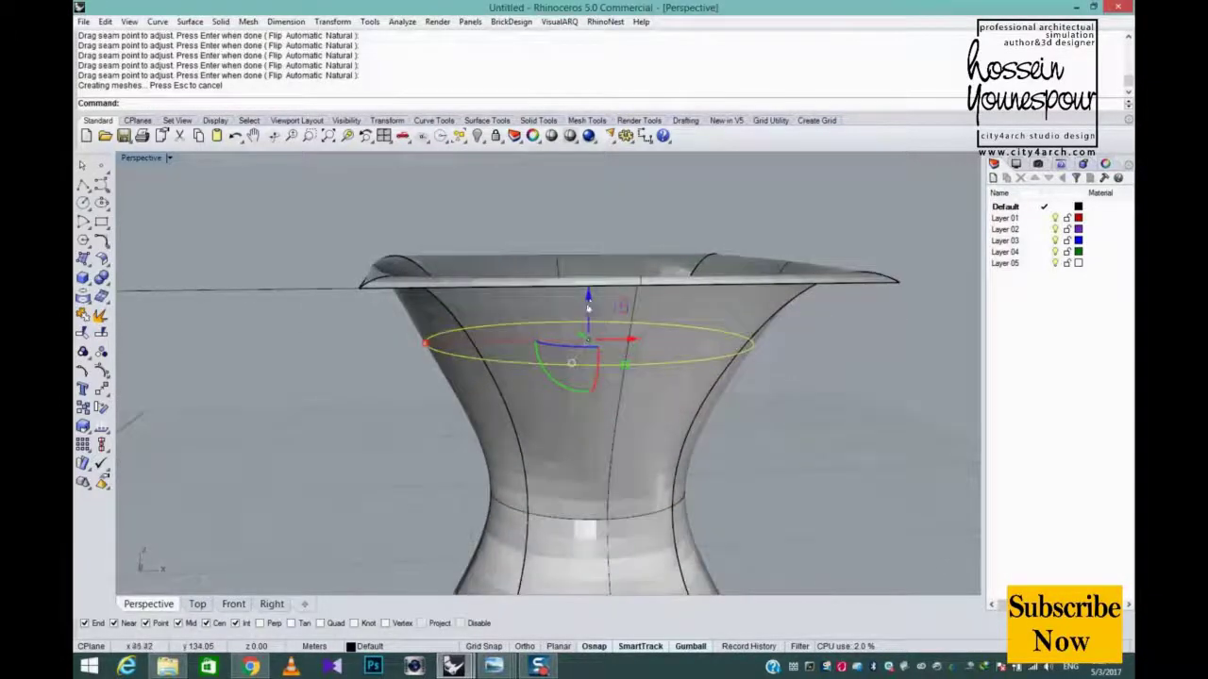
pyautogui.moveTo(588, 309); pyautogui.dragTo(588, 331)
# Step: Scale the upper loft circle to a smaller diameter to narrow the upper part of the column
pyautogui.moveTo(596, 379); pyautogui.dragTo(665, 411, button='right')
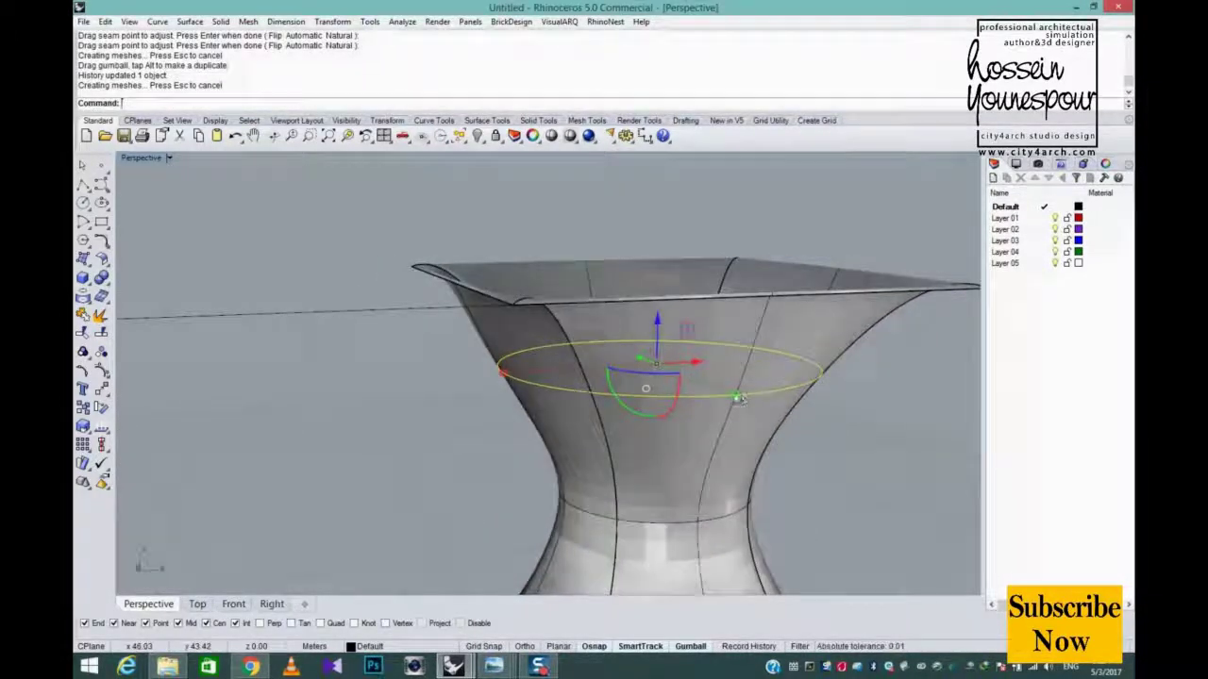
pyautogui.moveTo(739, 399); pyautogui.dragTo(722, 390)
pyautogui.scroll(-6, 723, 391)
pyautogui.moveTo(739, 409); pyautogui.dragTo(721, 305, button='right')
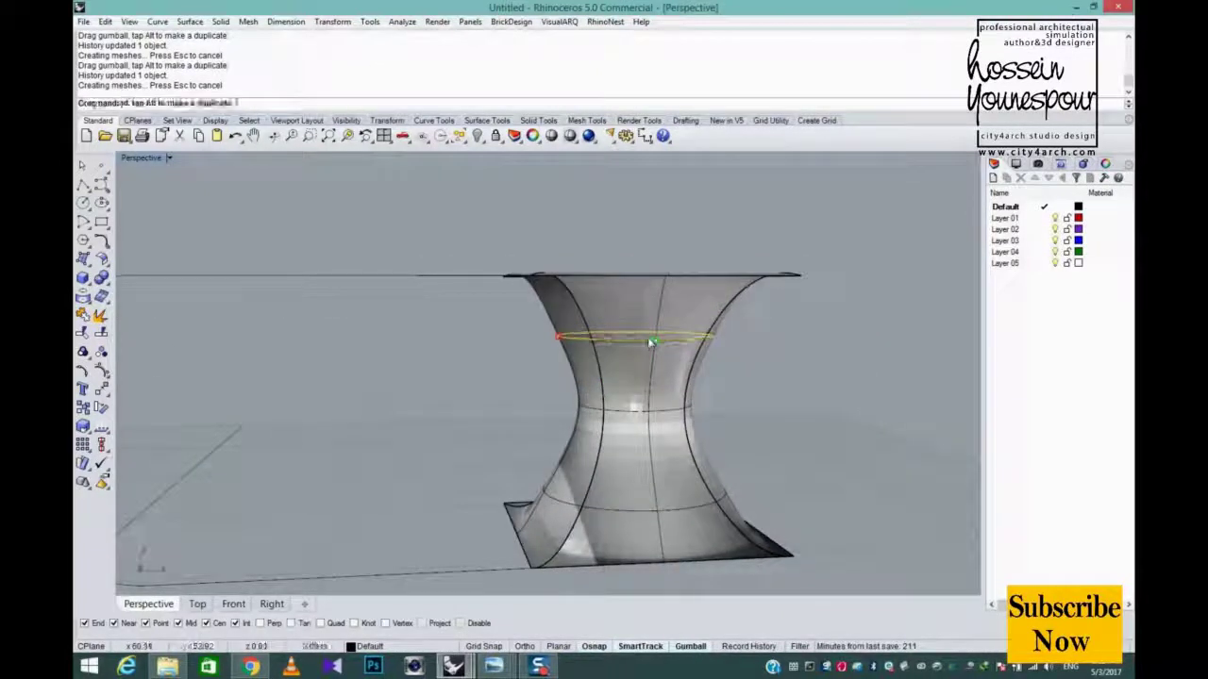
pyautogui.moveTo(651, 341); pyautogui.dragTo(650, 338)
# Step: Scale the lower loft circle to a smaller diameter to narrow the lower part of the column
pyautogui.click(659, 516)
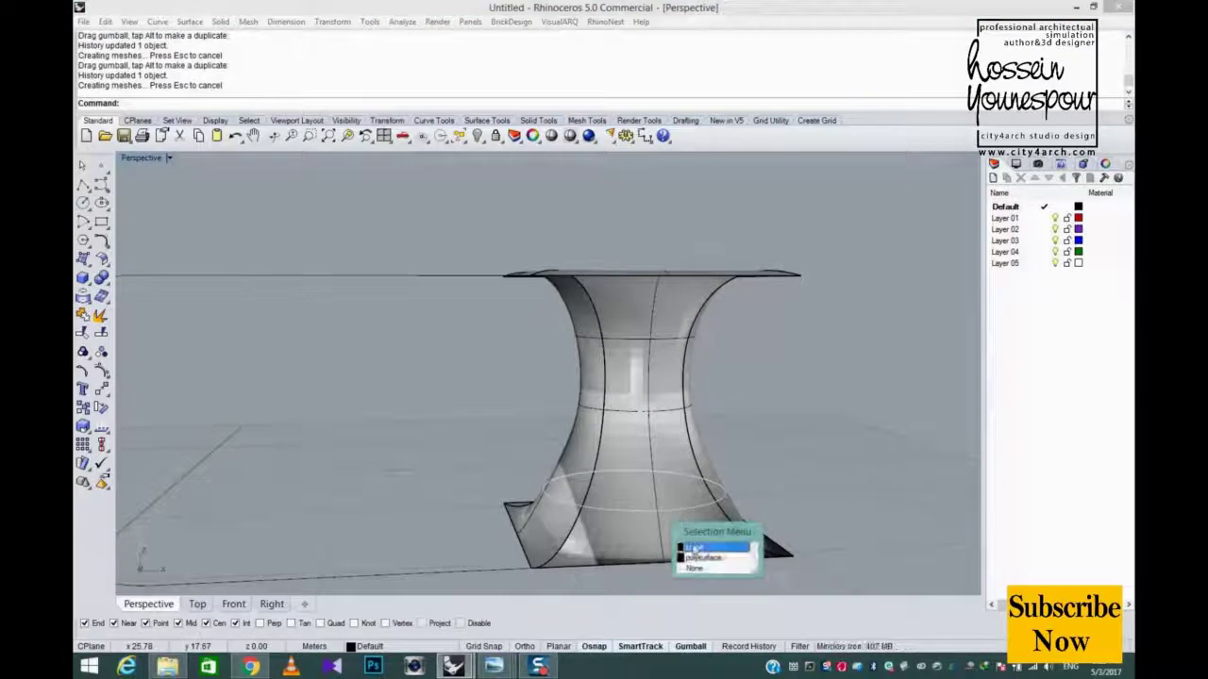
pyautogui.click(694, 548)
pyautogui.moveTo(693, 549); pyautogui.dragTo(723, 515, button='right')
pyautogui.moveTo(719, 503); pyautogui.dragTo(734, 519)
pyautogui.moveTo(734, 519); pyautogui.dragTo(703, 424, button='right')
pyautogui.click(728, 457)
# Step: Try to scale the middle loft circle to a smaller diameter
pyautogui.scroll(-3, 728, 441)
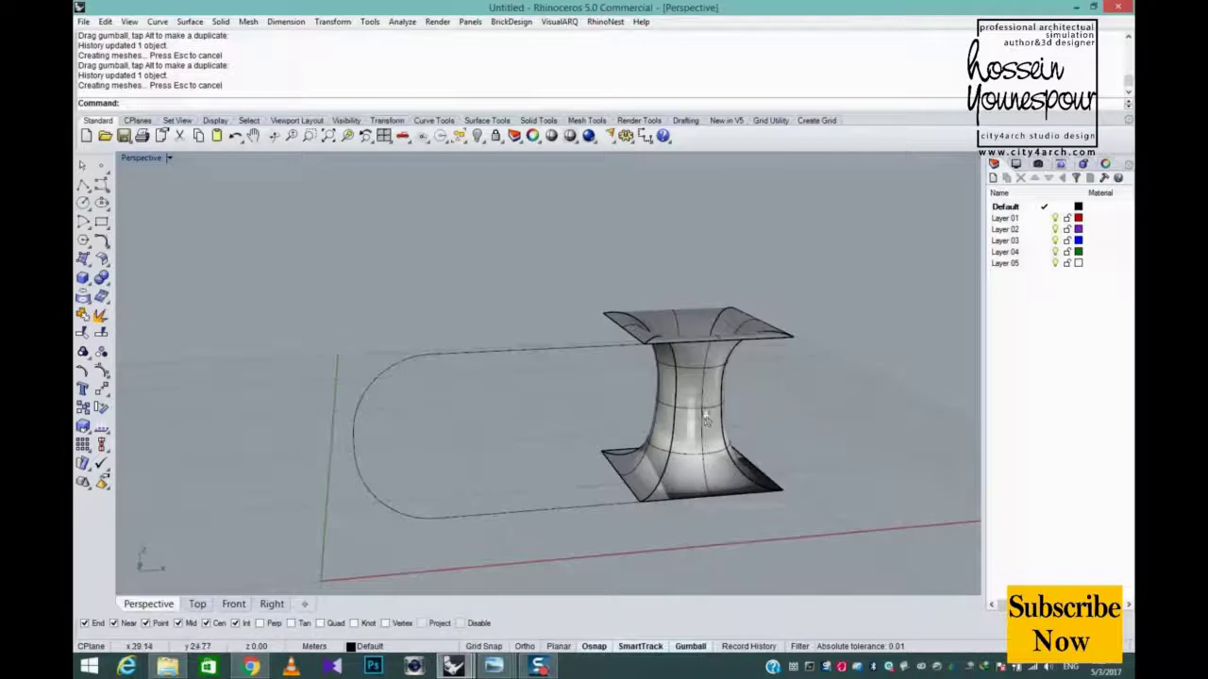
pyautogui.click(705, 420)
pyautogui.click(755, 440)
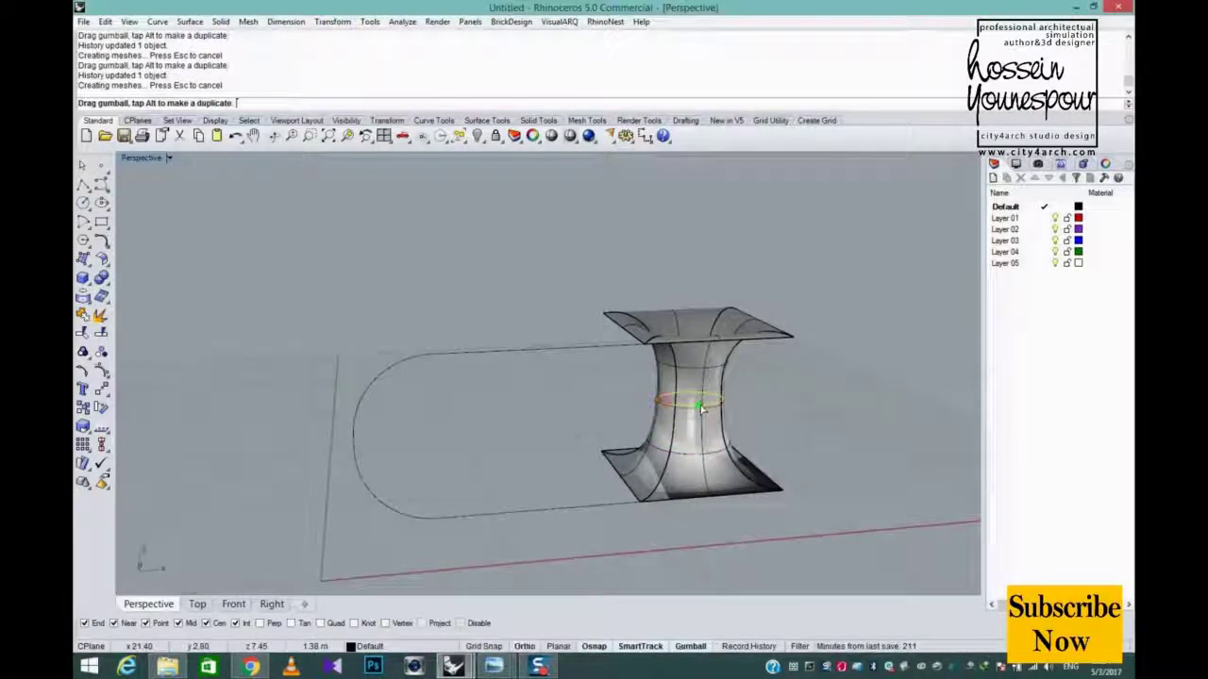
pyautogui.keyDown('shift'); pyautogui.moveTo(700, 408); pyautogui.dragTo(696, 405); pyautogui.keyUp('shift')
pyautogui.moveTo(765, 453); pyautogui.dragTo(752, 445, button='right')
# Step: Extrude the C-shaped profile curve straight to the far corner of the upper rectangle so the band matches the column's width
pyautogui.click(604, 395)
pyautogui.moveTo(598, 395); pyautogui.dragTo(619, 372, button='right')
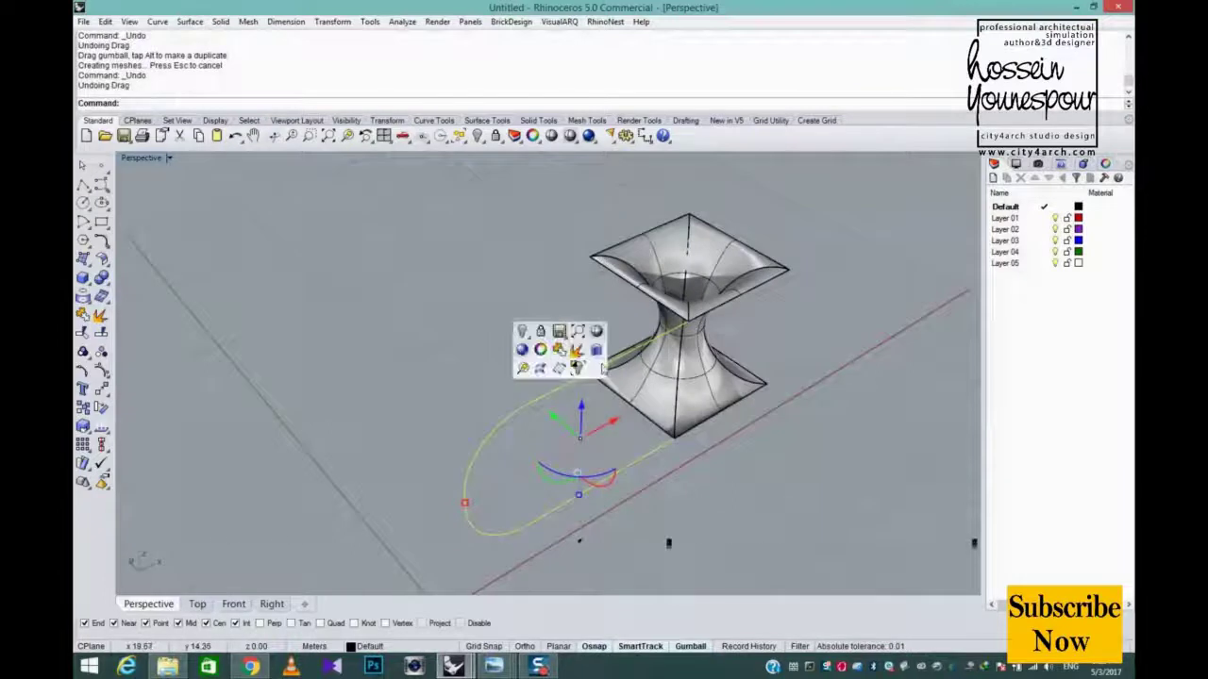
pyautogui.click(597, 351)
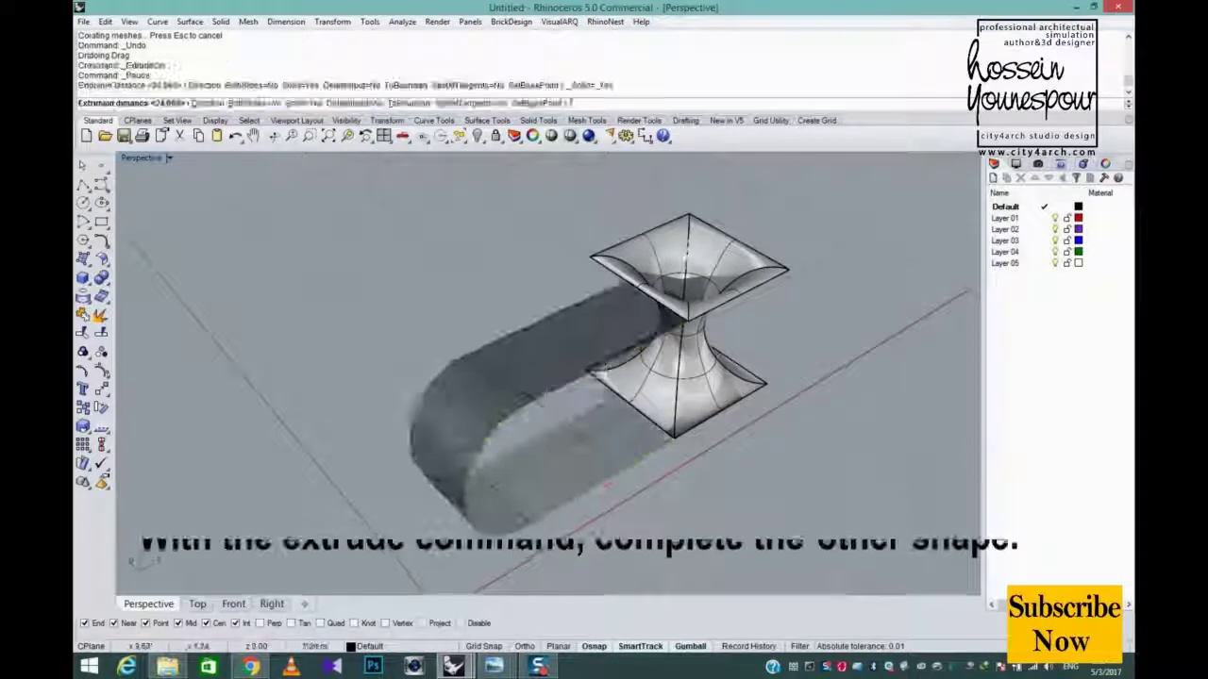
pyautogui.click(592, 257)
pyautogui.moveTo(708, 324); pyautogui.dragTo(665, 293, button='right')
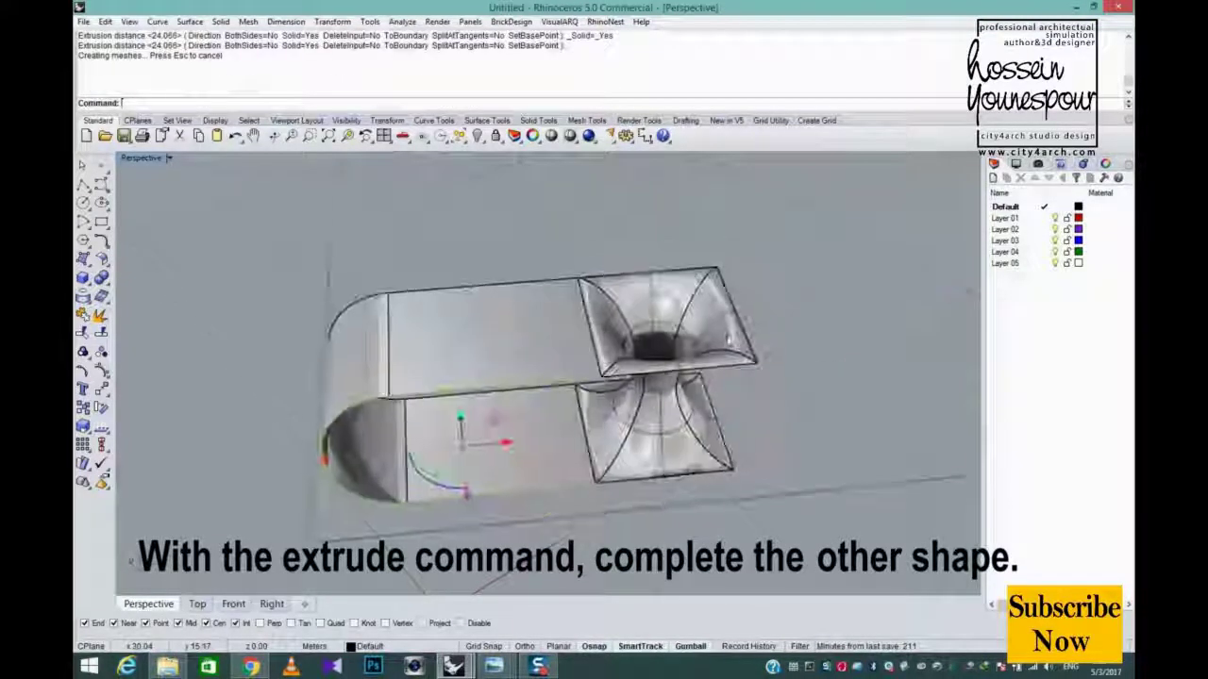
# Step: Group the lofted column with the extruded band and set the Perspective view to Rendered display
pyautogui.click(665, 293)
pyautogui.keyDown('shift'); pyautogui.click(517, 344); pyautogui.keyUp('shift')
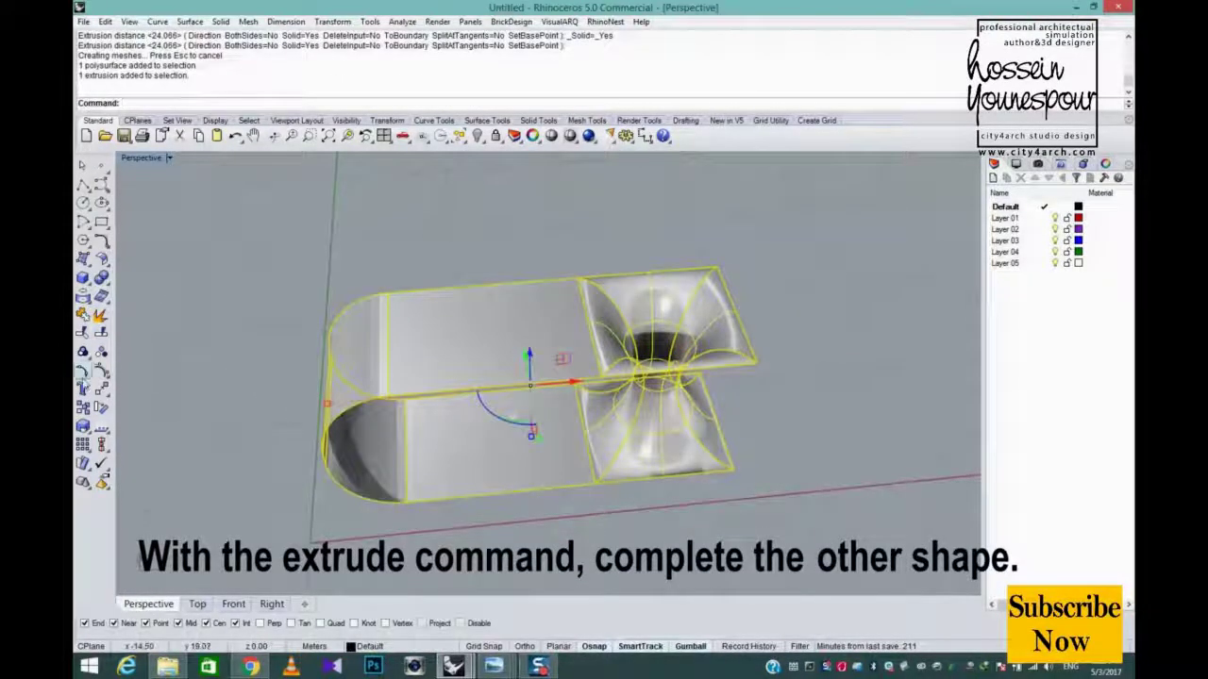
pyautogui.click(83, 355)
pyautogui.moveTo(611, 364); pyautogui.dragTo(604, 312, button='right')
pyautogui.press('Escape')
pyautogui.click(169, 158)
pyautogui.click(162, 220)
pyautogui.moveTo(482, 241); pyautogui.dragTo(521, 331, button='right')
# Step: Try to contour the grouped form along its length with a spacing of 0.80 m
pyautogui.click(520, 332)
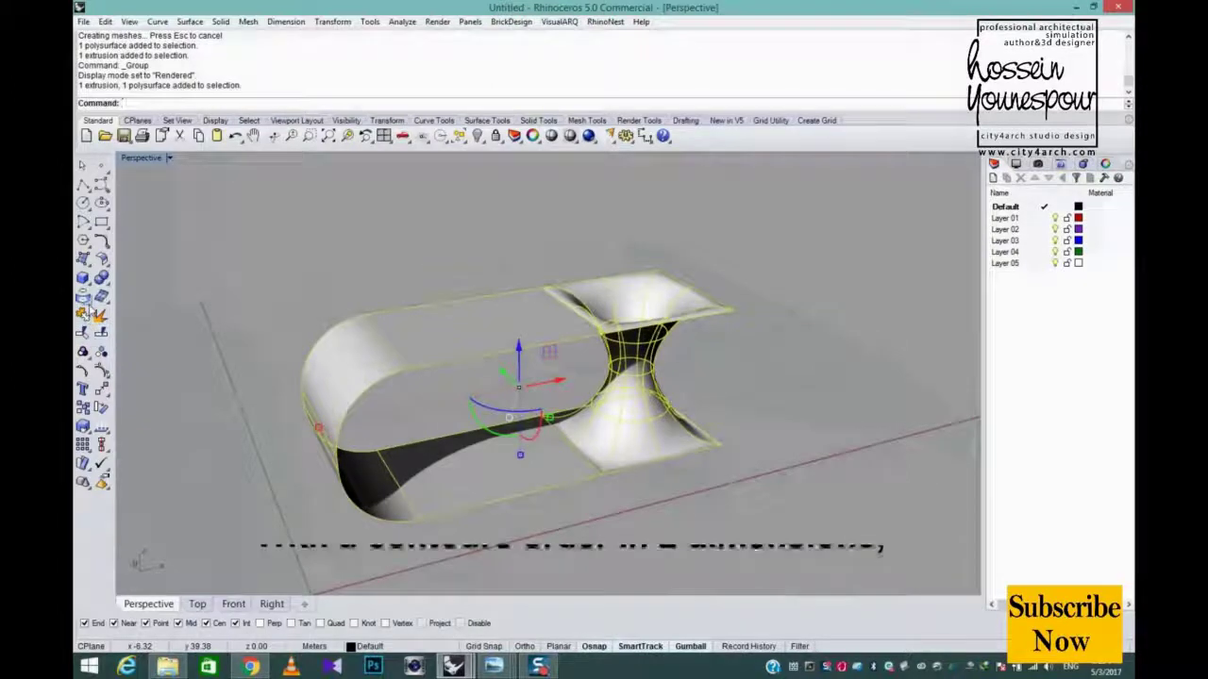
pyautogui.click(89, 303)
pyautogui.click(177, 306)
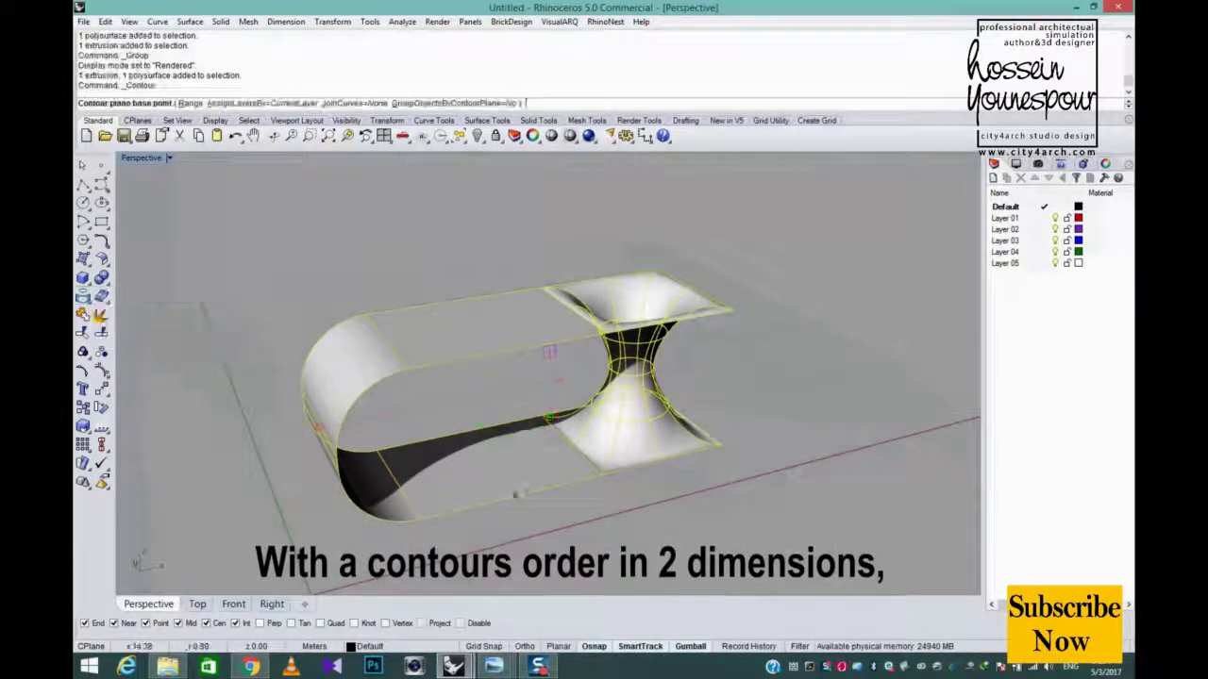
pyautogui.click(547, 534)
pyautogui.click(625, 515)
pyautogui.press('Return')
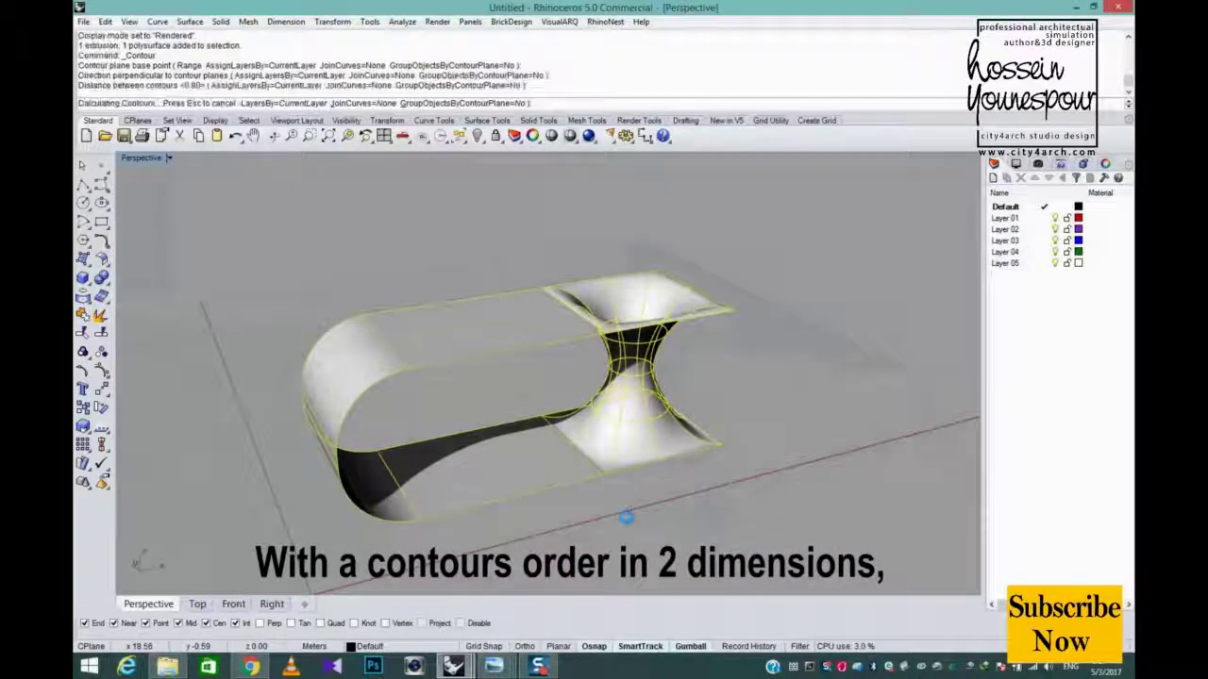
pyautogui.hotkey('ctrl', 'z')
# Step: Contour the grouped form along its length with a distance of 0.4 m between contours
pyautogui.press('Return')
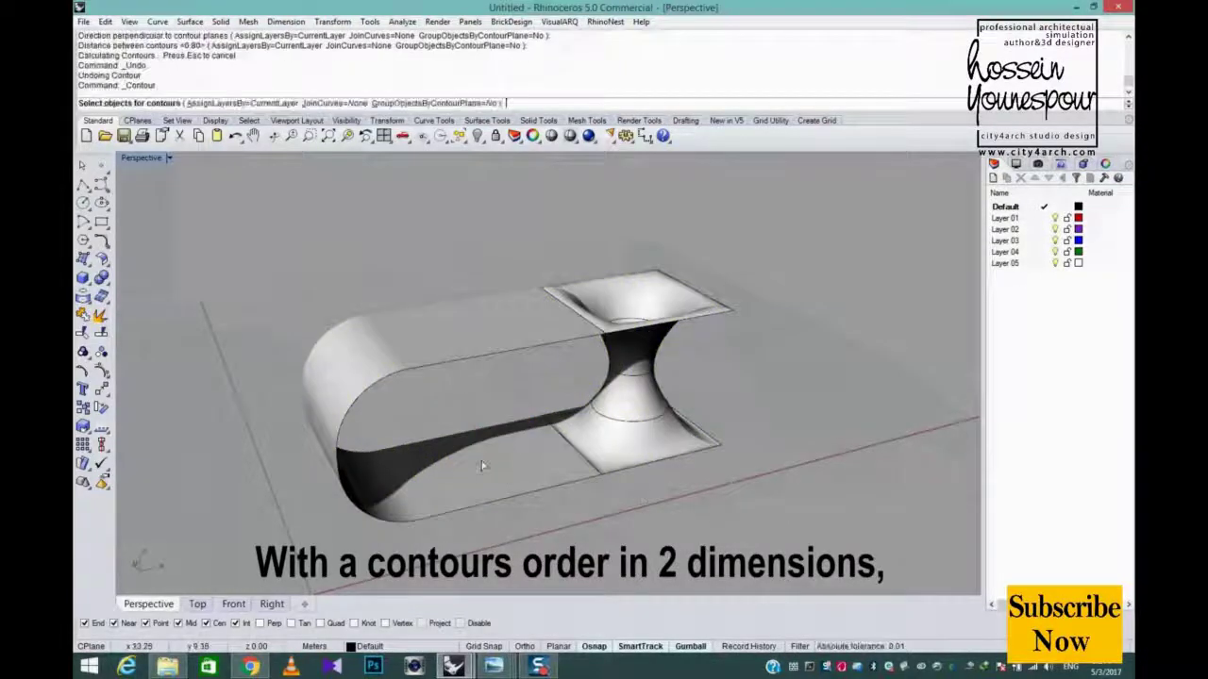
pyautogui.press('Return')
pyautogui.click(517, 540)
pyautogui.click(332, 327)
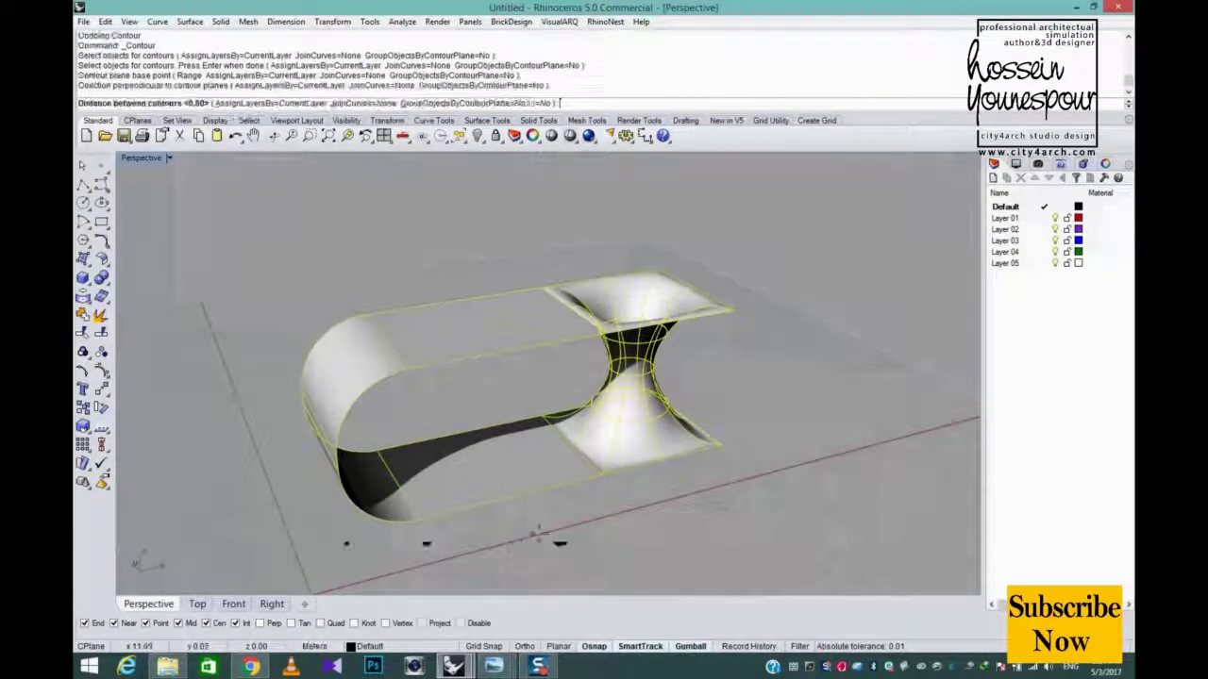
pyautogui.write('4')
pyautogui.press('Return')
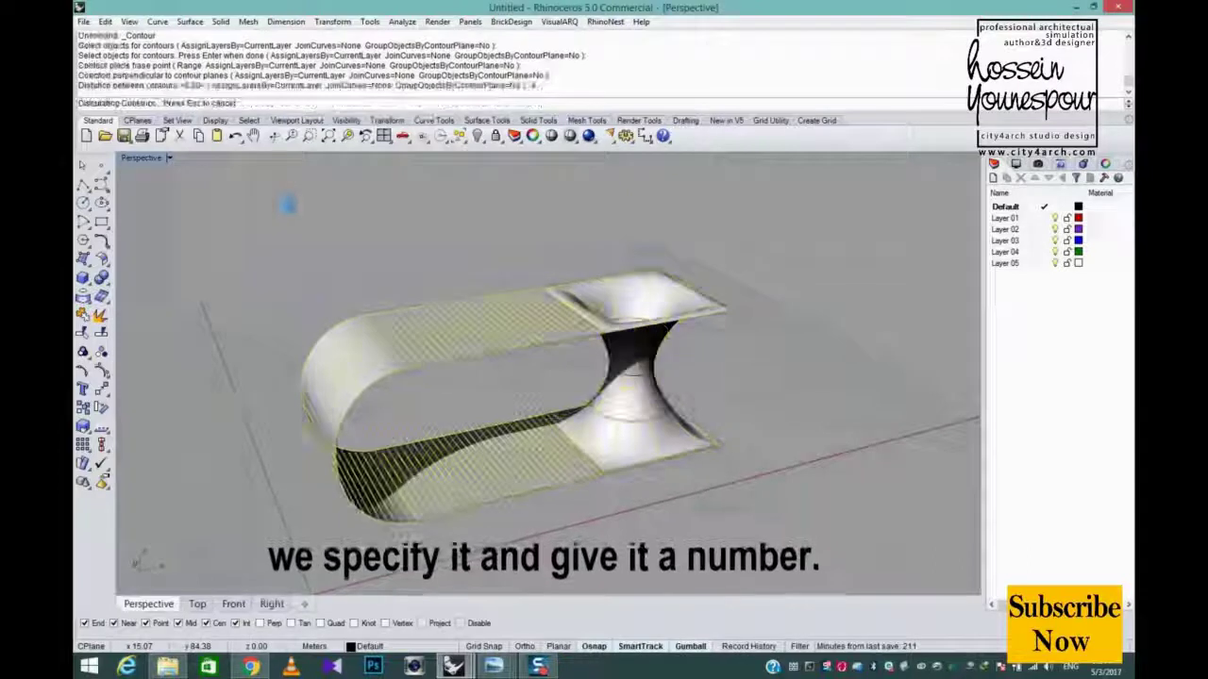
# Step: Delete the three leftover loft circles from the column's contour curves
pyautogui.scroll(5, 612, 433)
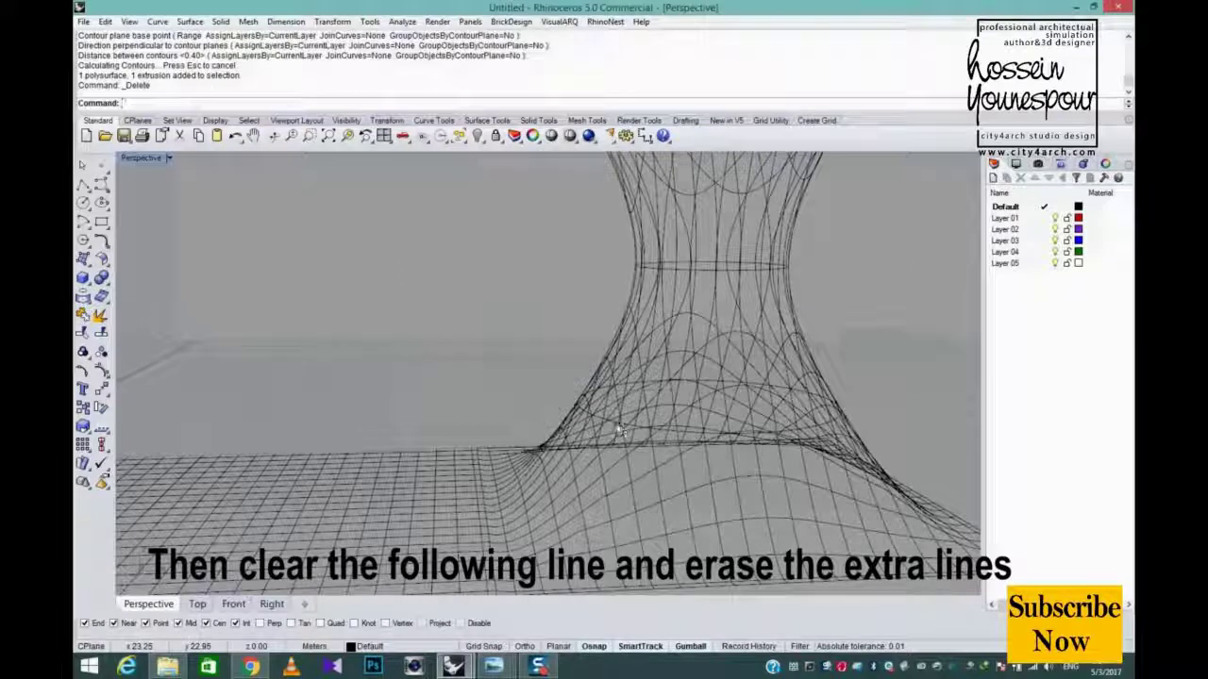
pyautogui.click(620, 431)
pyautogui.press('Delete')
pyautogui.click(726, 273)
pyautogui.press('Delete')
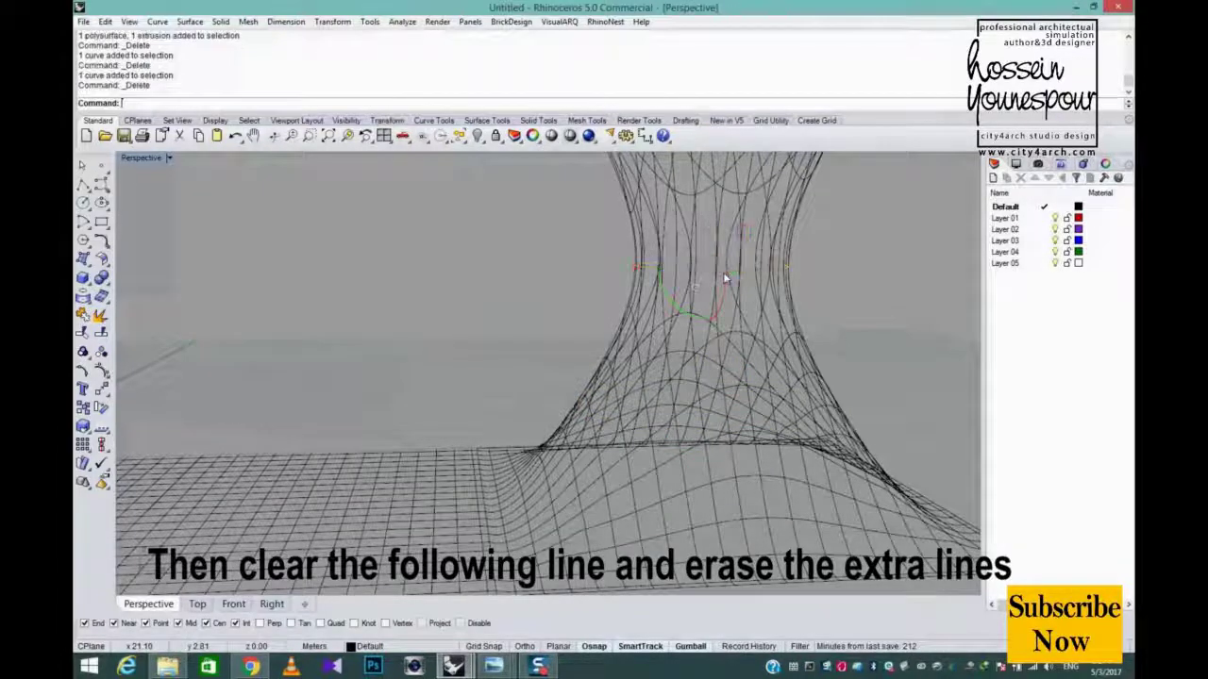
pyautogui.scroll(-6, 726, 276)
pyautogui.scroll(7, 681, 207)
pyautogui.press('Delete')
pyautogui.scroll(-8, 674, 212)
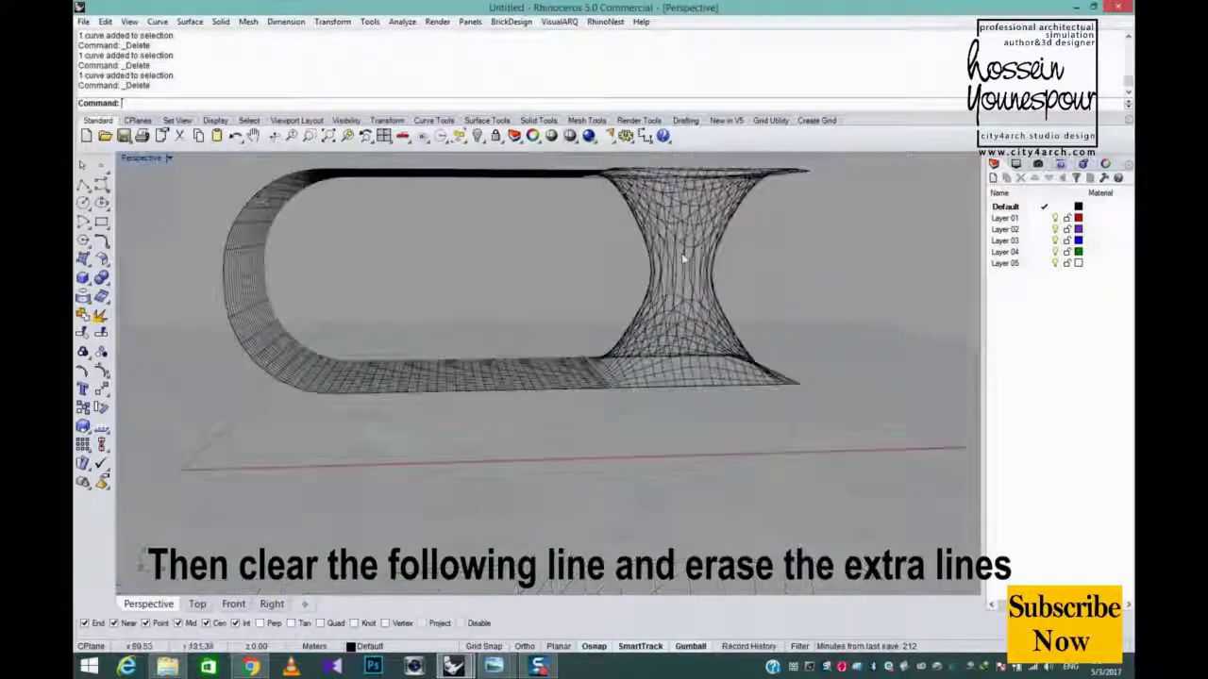
# Step: Select all the contour curves of the form and start the Pipe command on them
pyautogui.moveTo(682, 253); pyautogui.dragTo(700, 265, button='right')
pyautogui.scroll(-6, 693, 264)
pyautogui.moveTo(795, 183); pyautogui.dragTo(457, 357)
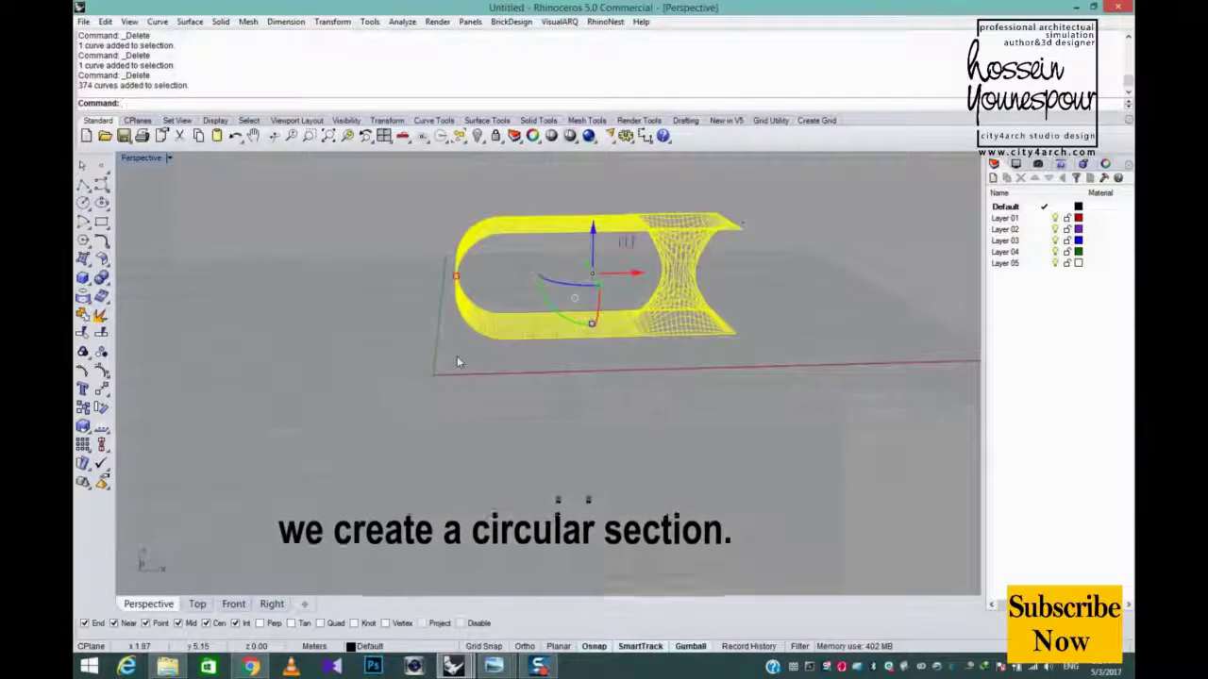
pyautogui.write('Pipe')
pyautogui.press('Return')
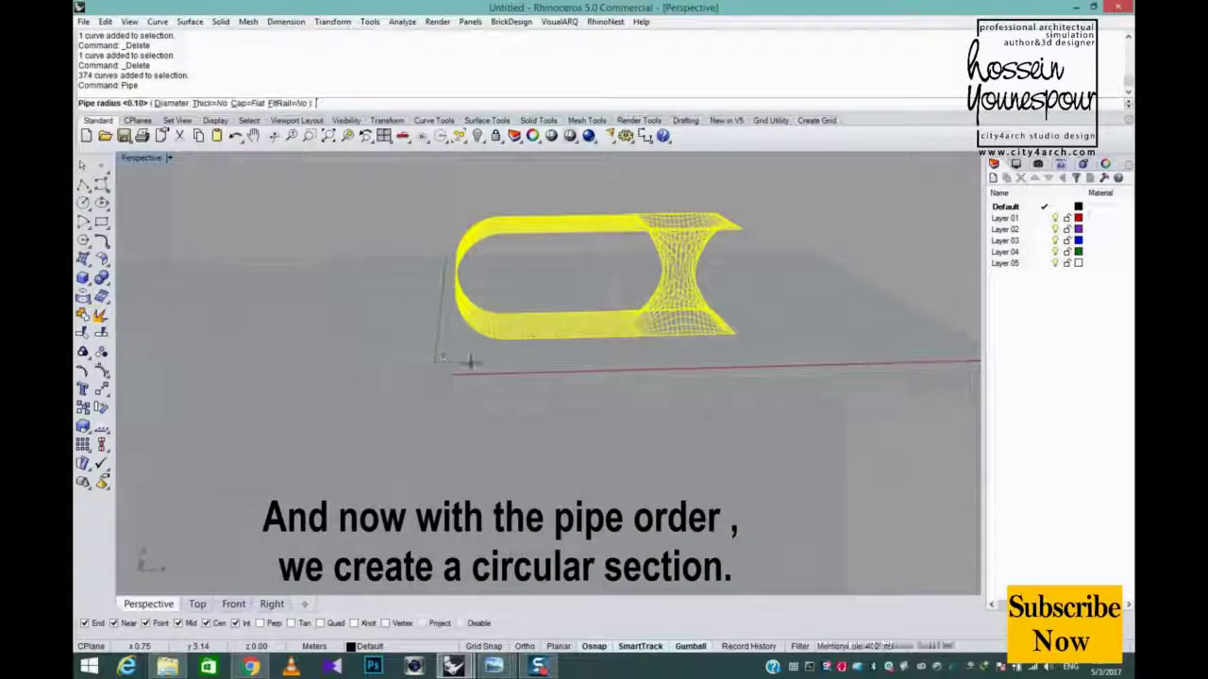